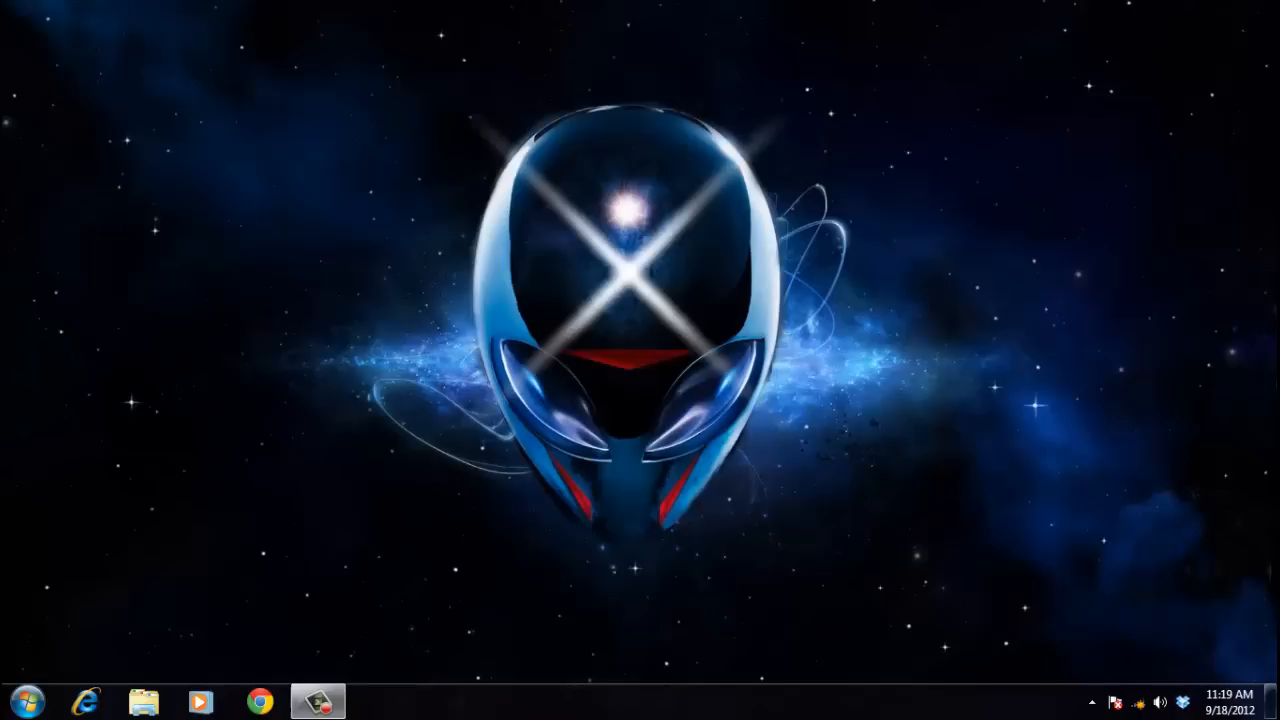
Navigate Documents > Games > Nes in Explorer and launch nestopia.exe
left_click(27, 701)
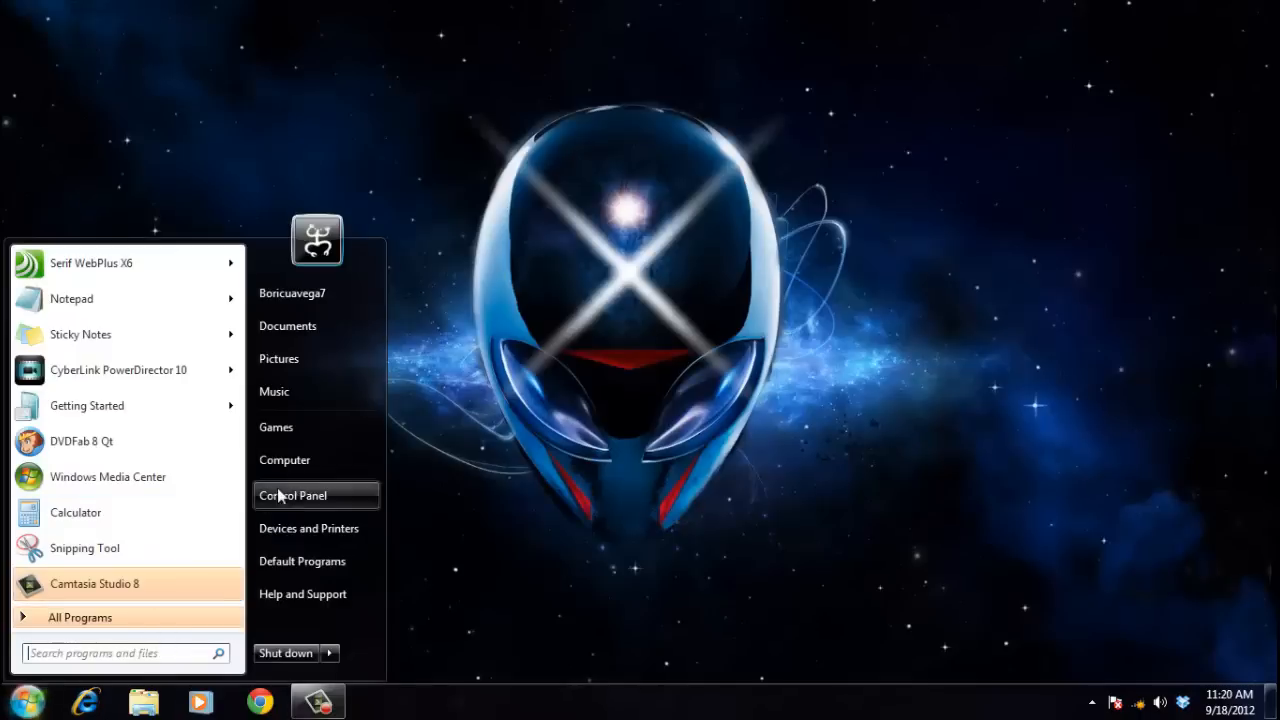
left_click(288, 325)
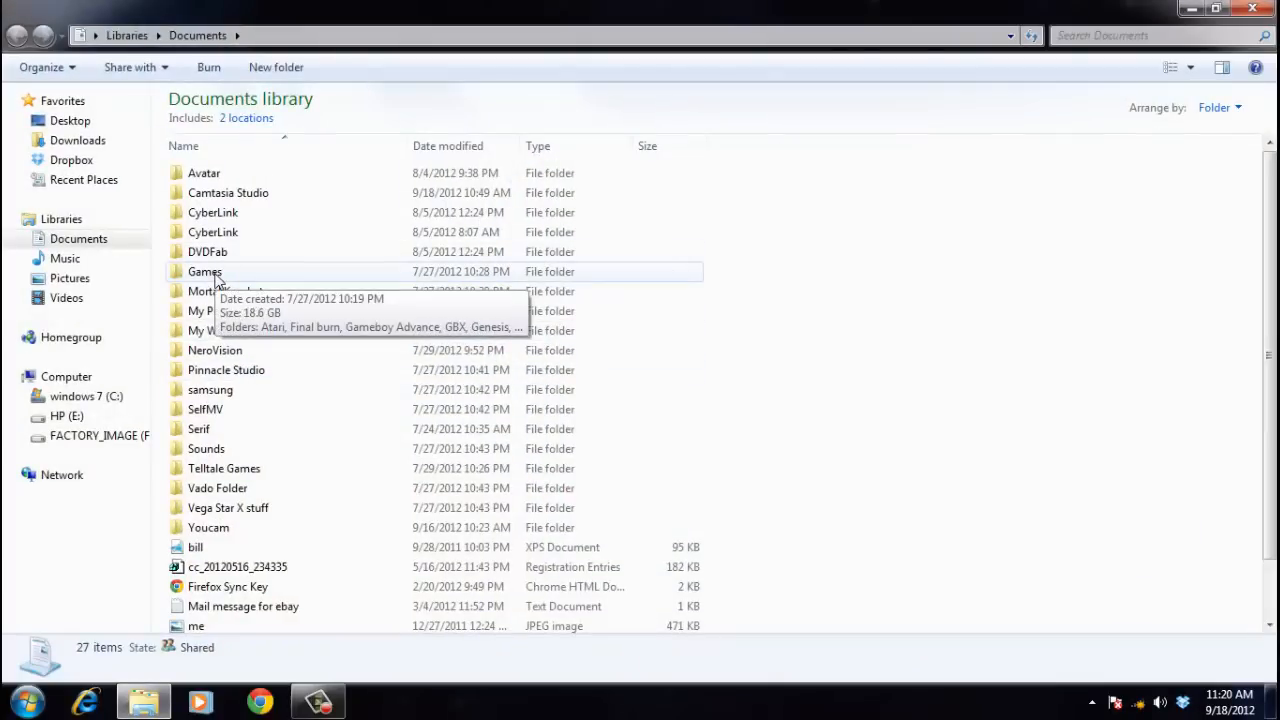
double_click(218, 276)
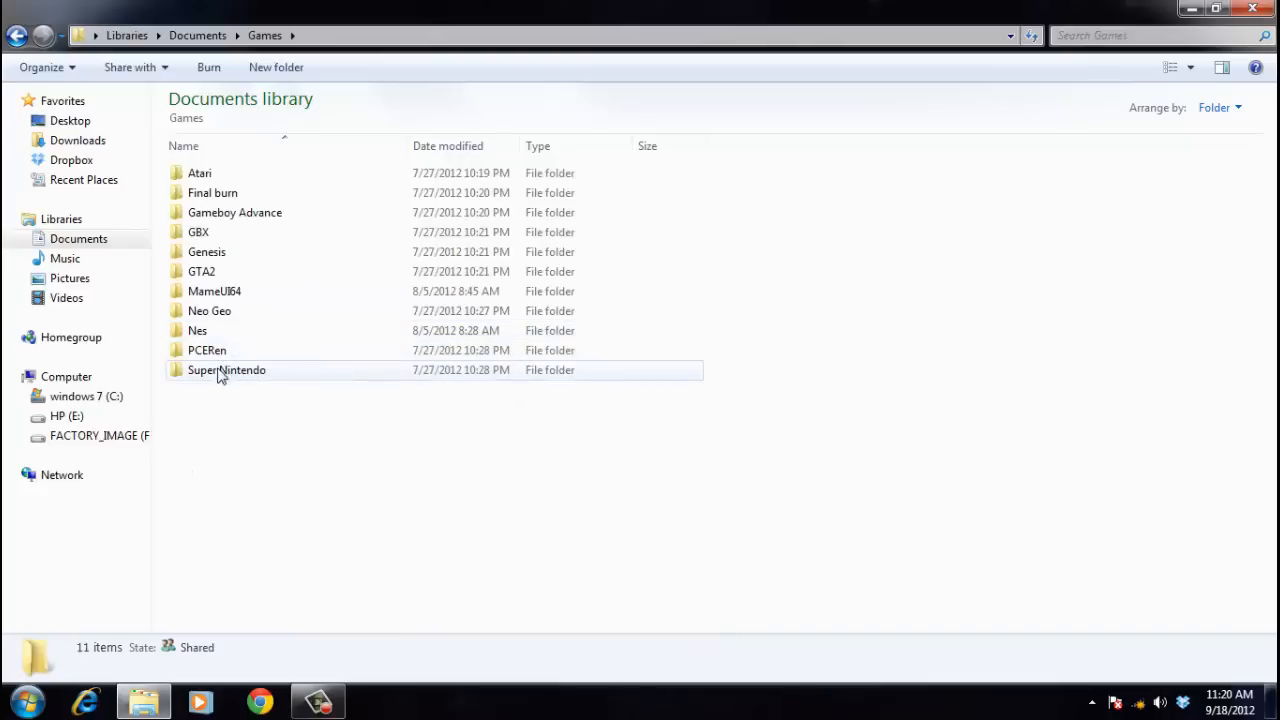
left_click(200, 331)
double_click(200, 331)
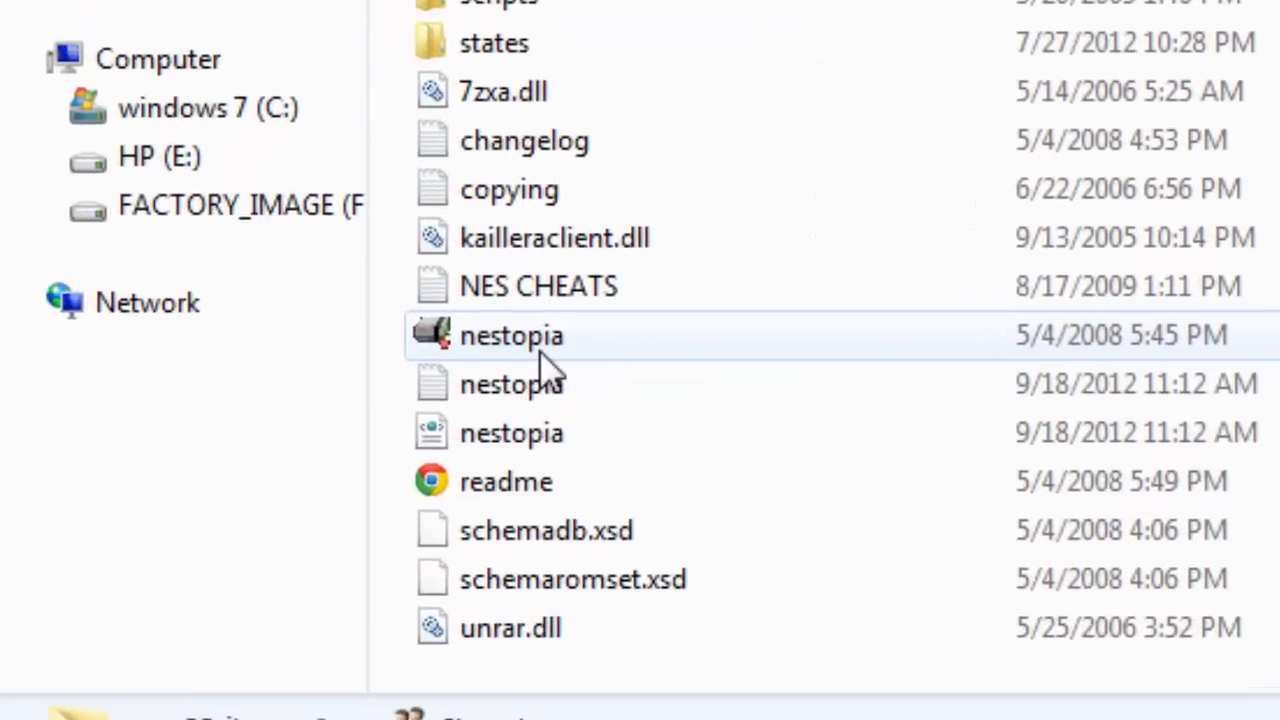
mouse_move(512, 336)
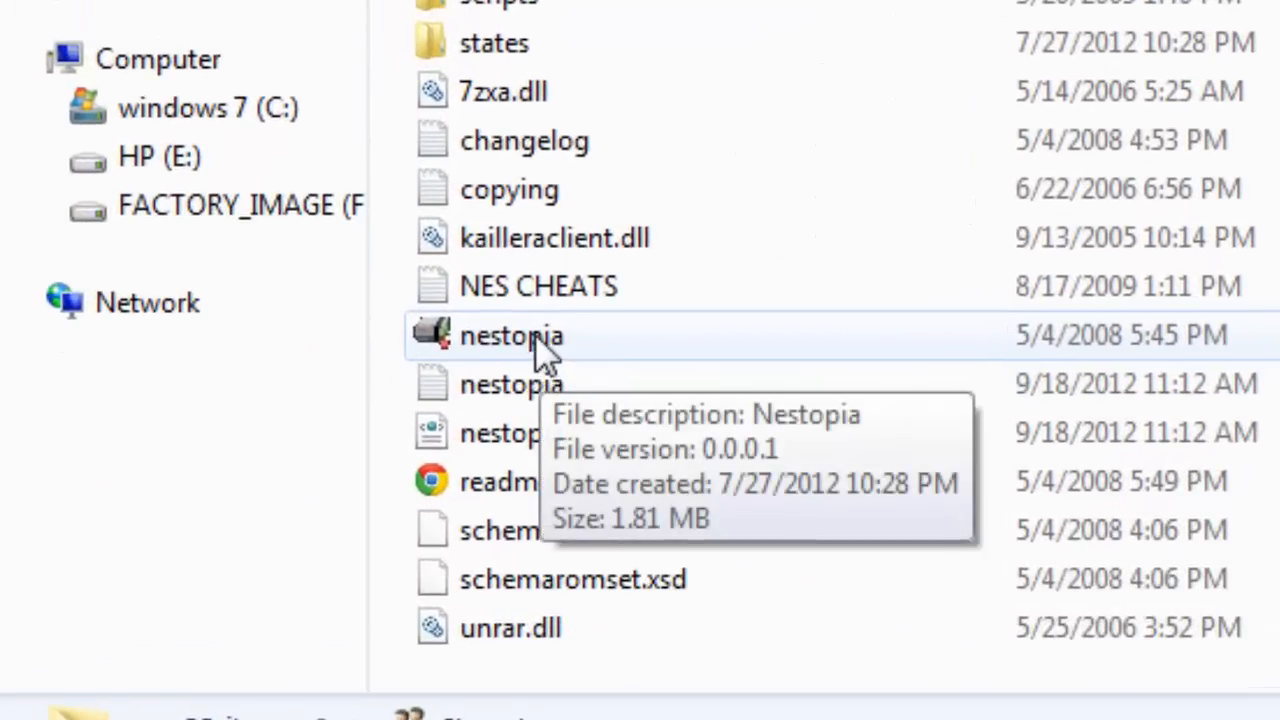
double_click(545, 352)
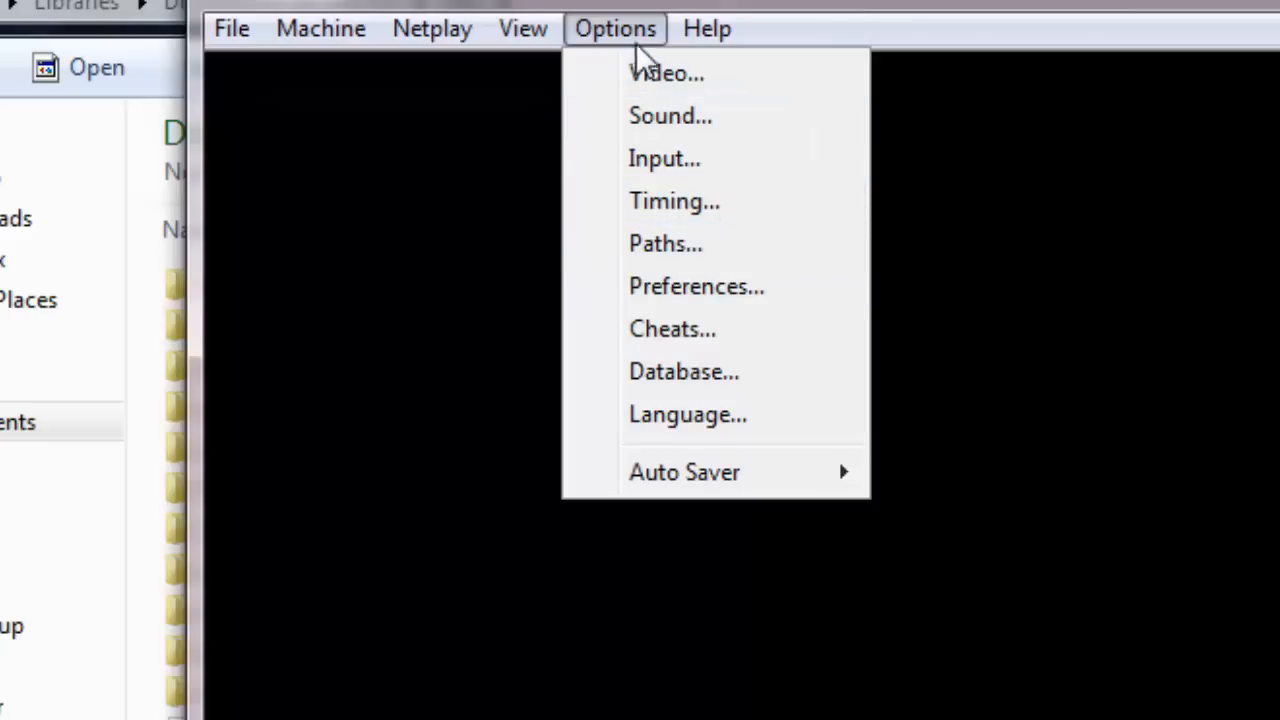
Bring up Options > Paths and review the Save Data, Screenshots and Images path fields
left_click(676, 258)
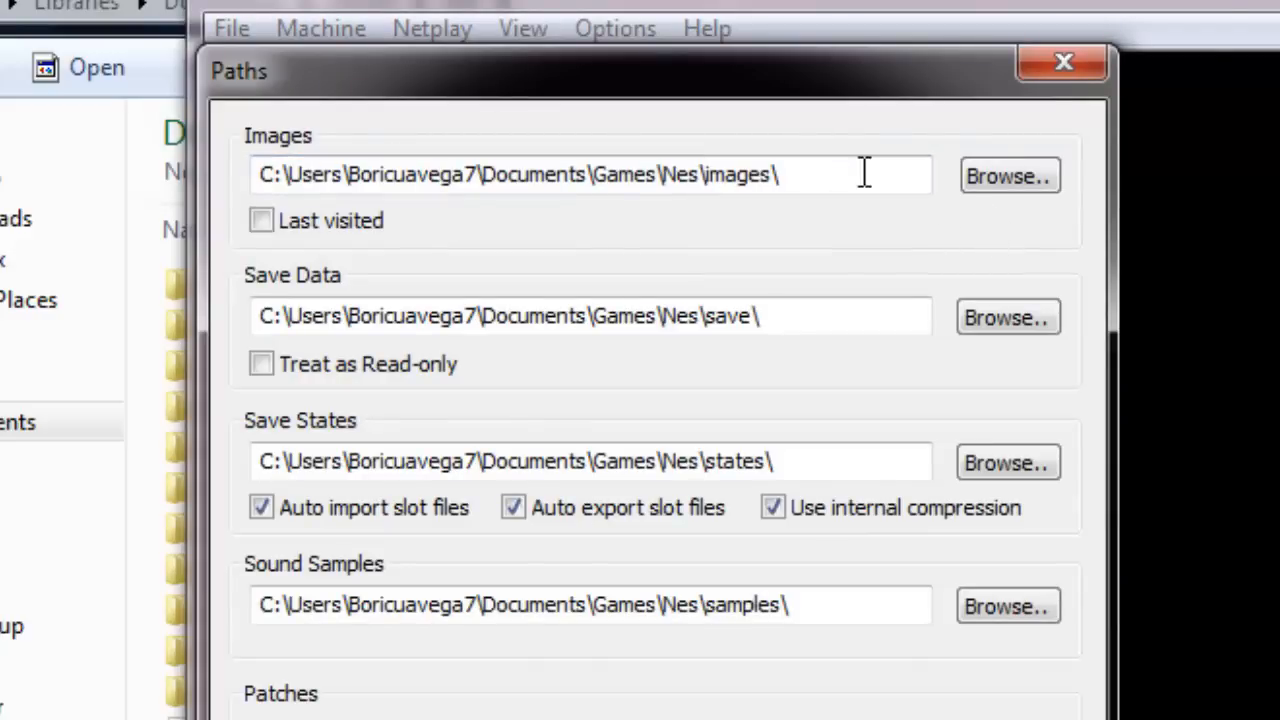
left_click(454, 318)
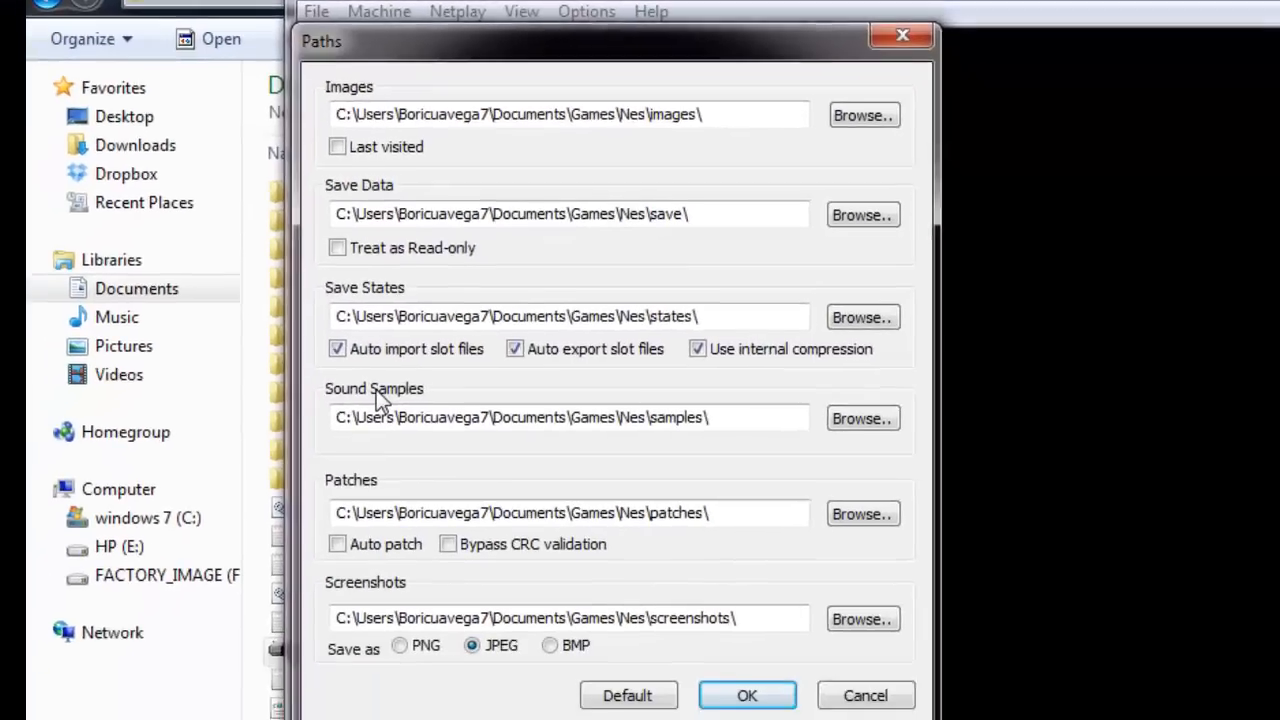
left_click(402, 600)
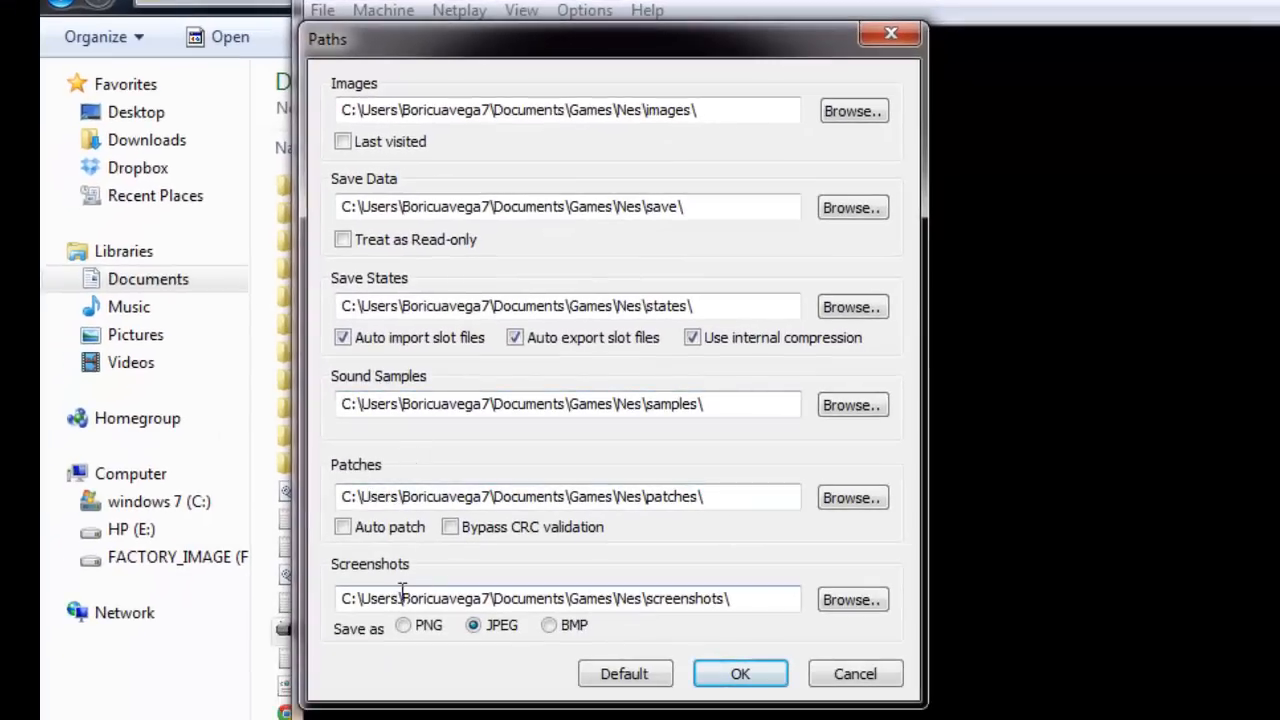
left_click(368, 108)
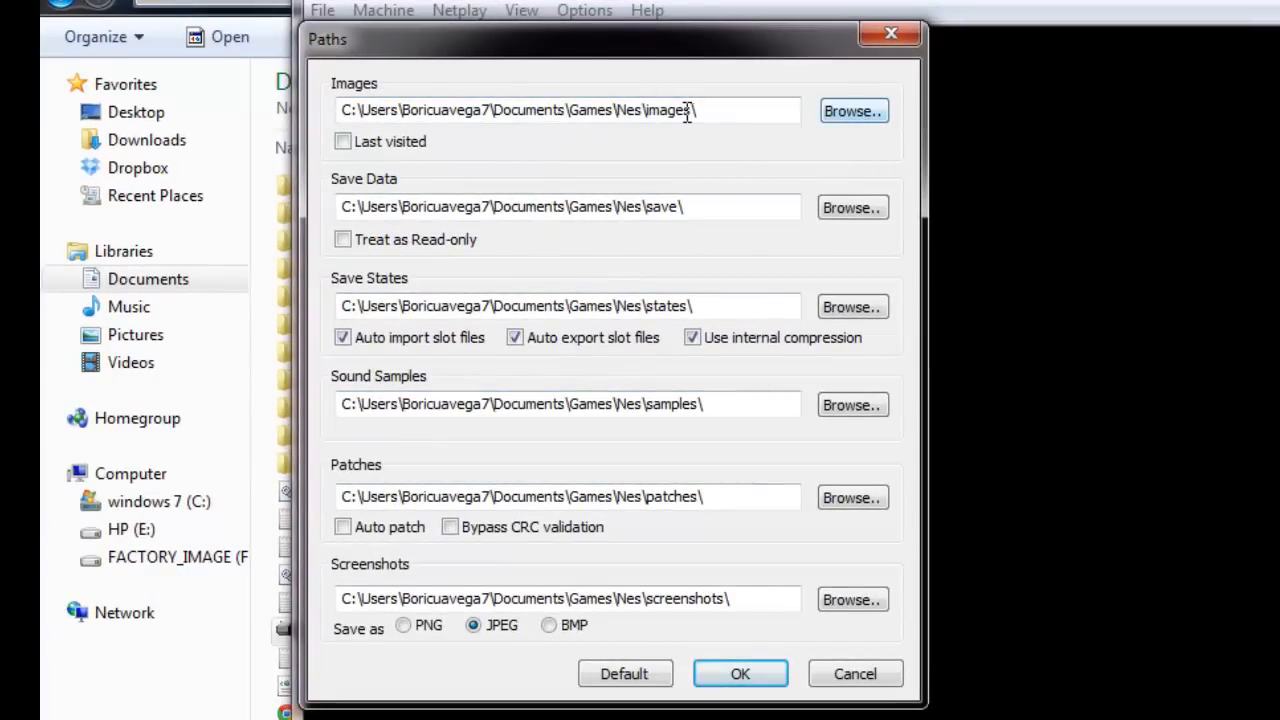
Browse to Documents\Games\Nes\images and confirm it as the Images folder
left_click(846, 112)
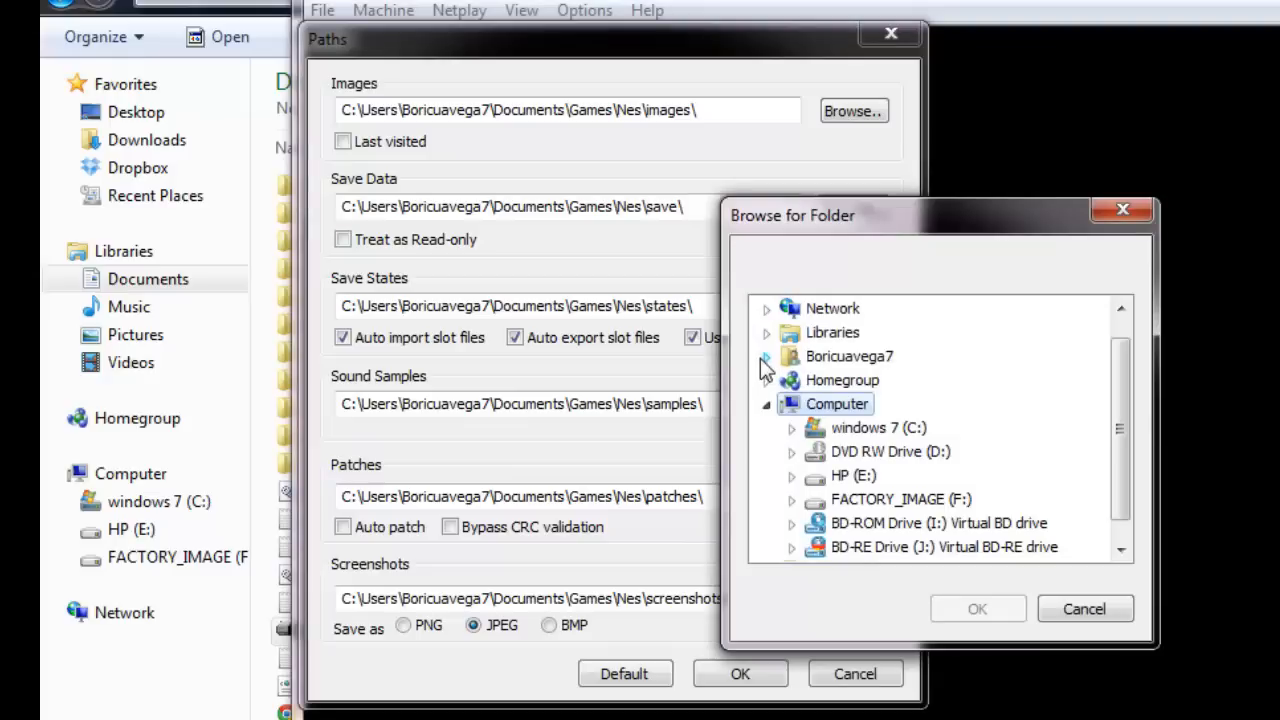
left_click(766, 357)
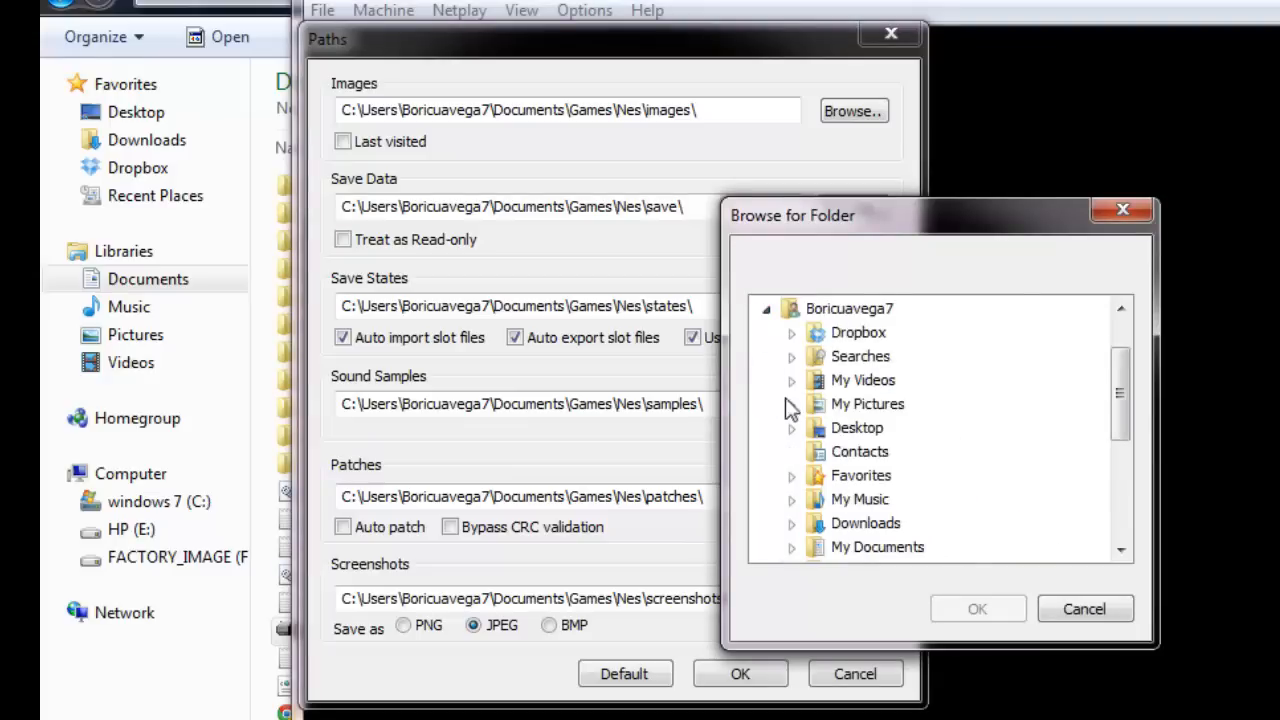
left_click(795, 548)
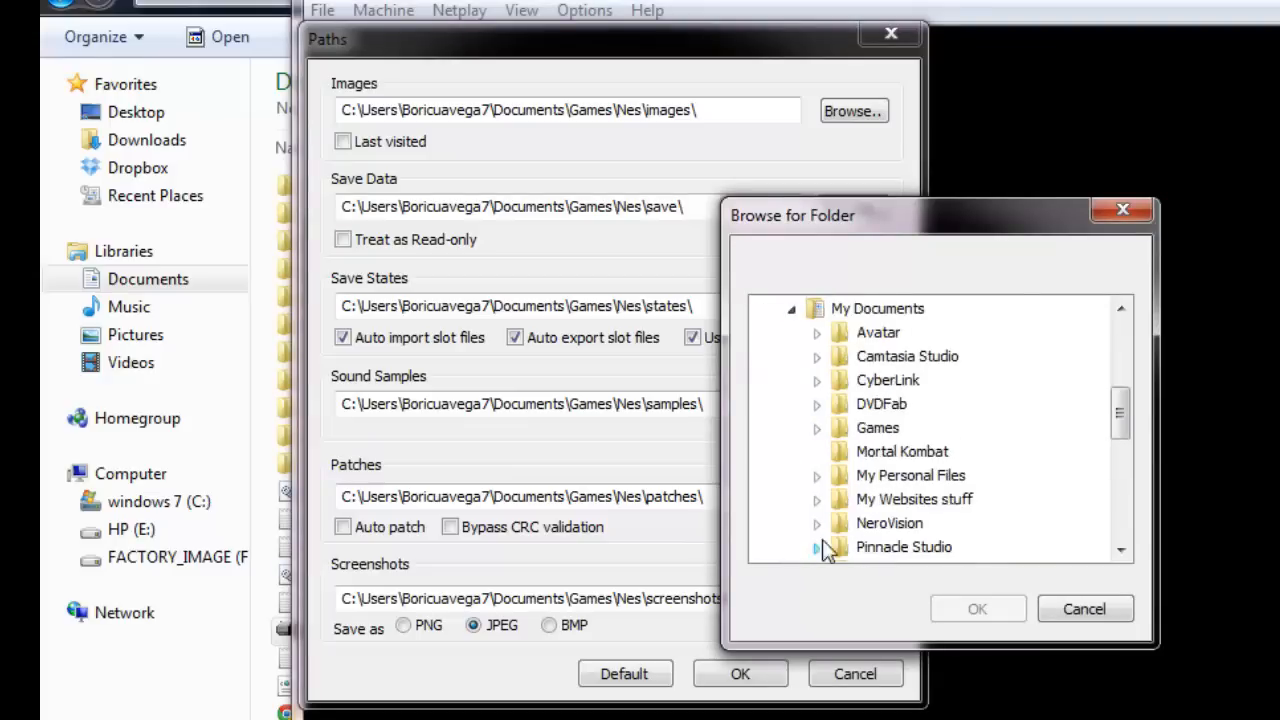
double_click(877, 428)
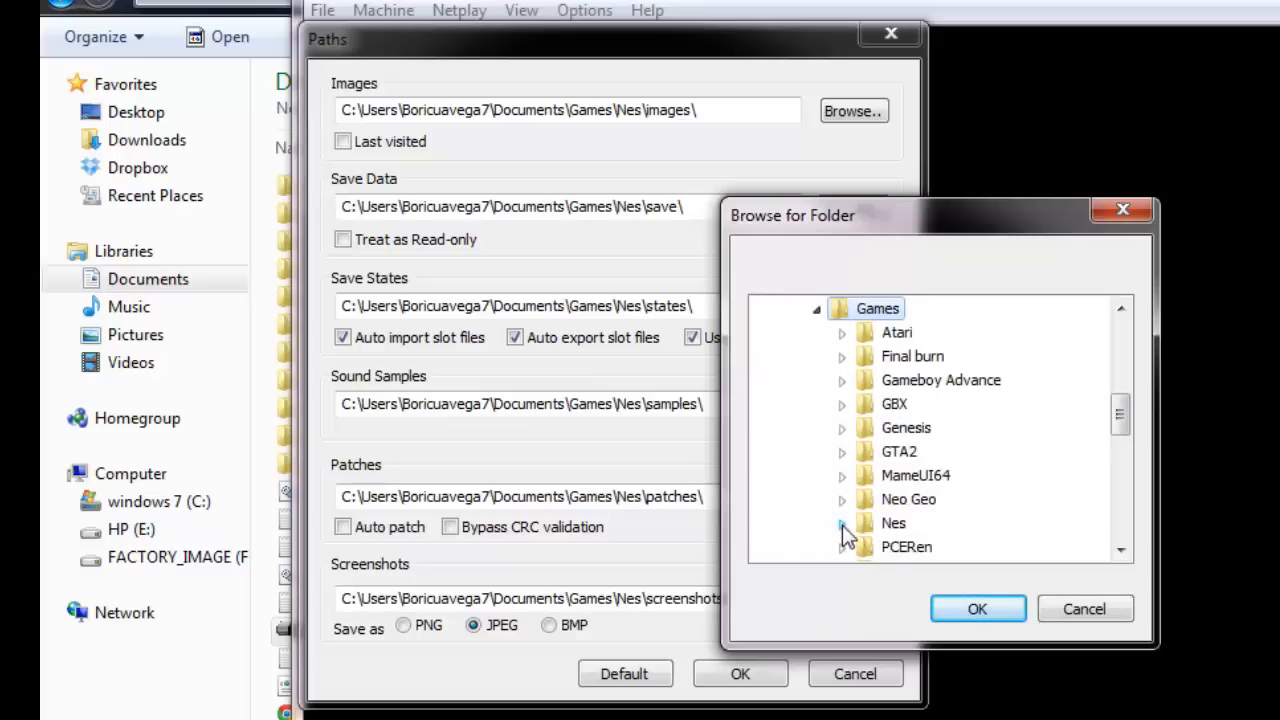
left_click(843, 524)
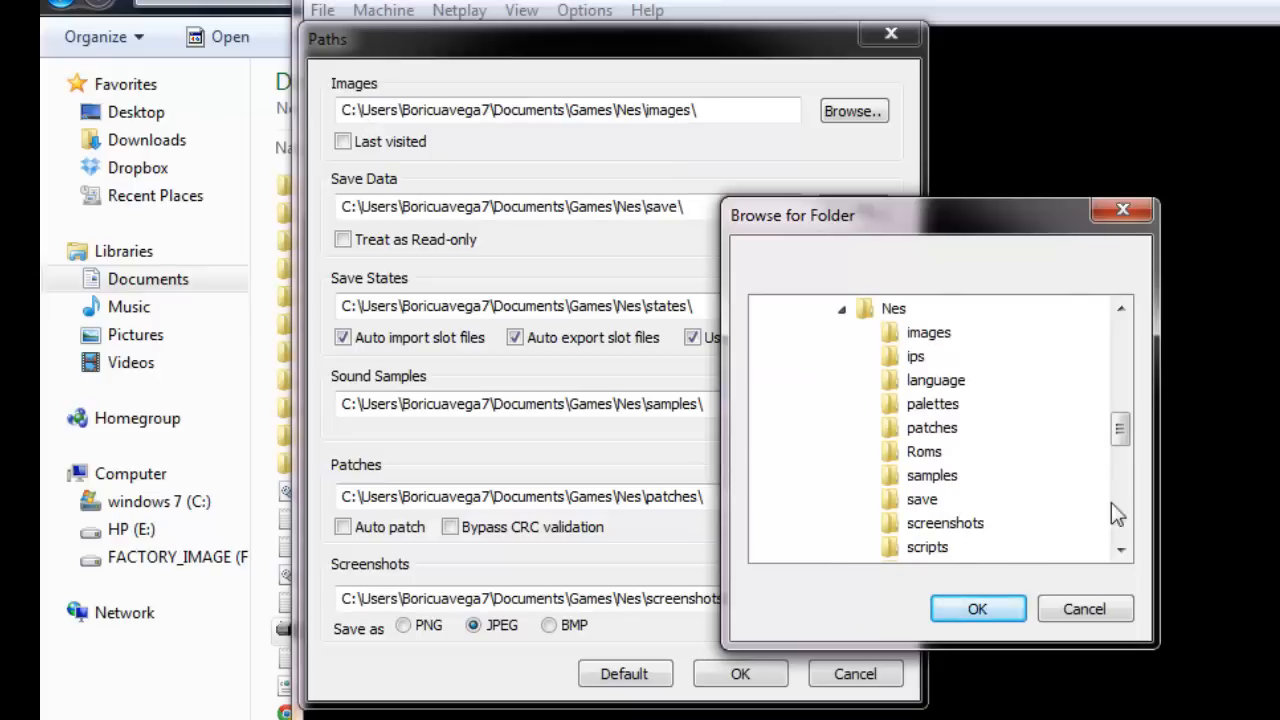
left_click(929, 333)
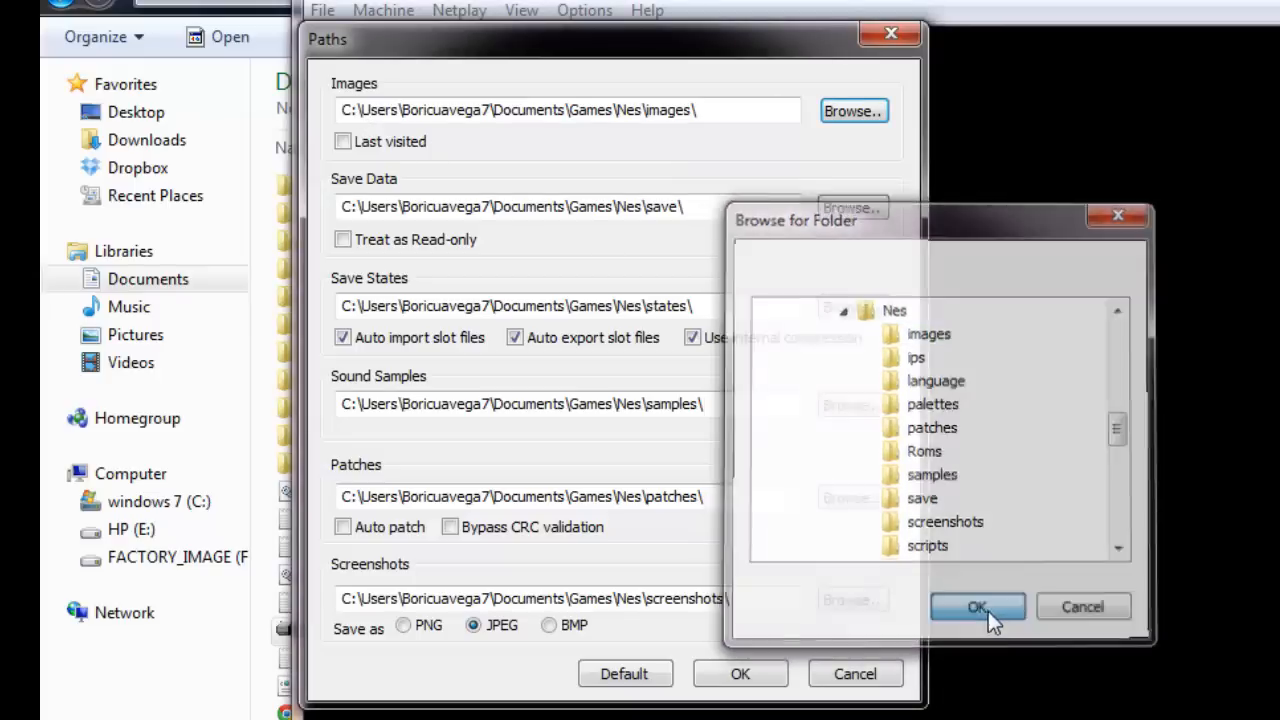
left_click(978, 610)
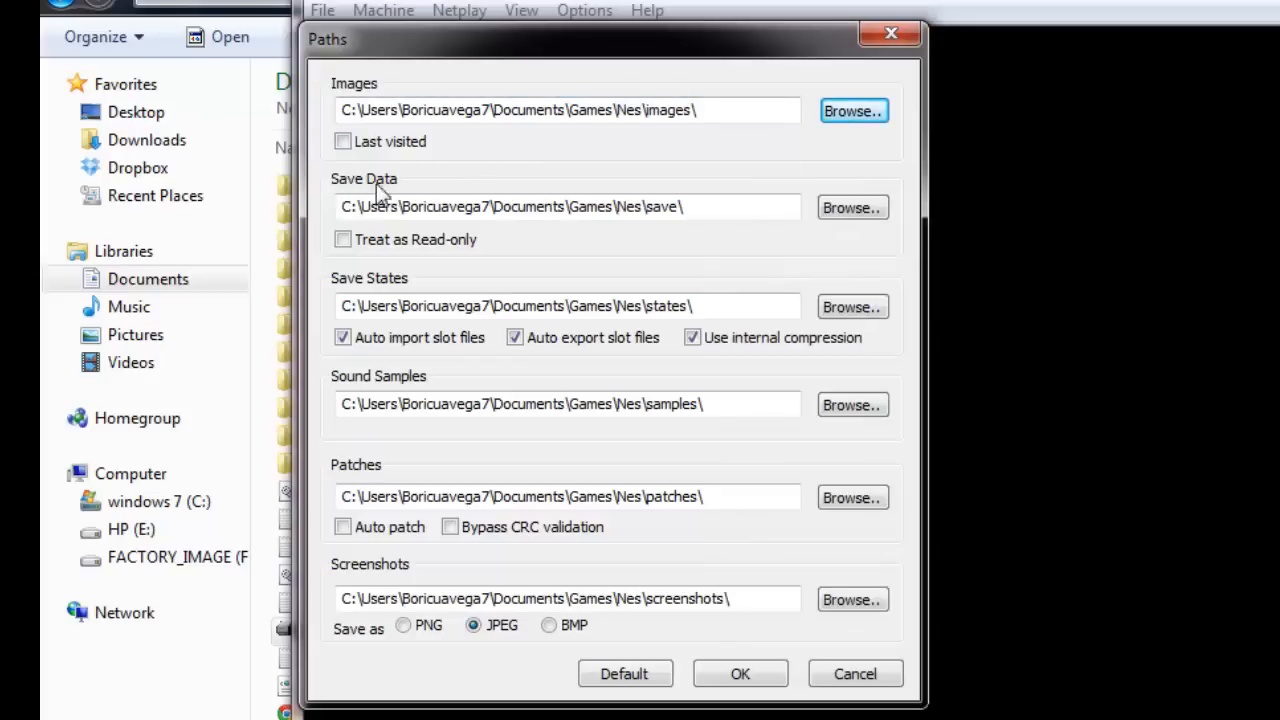
Browse to Documents\Games\Nes\save and confirm it as the Save Data folder
left_click(852, 208)
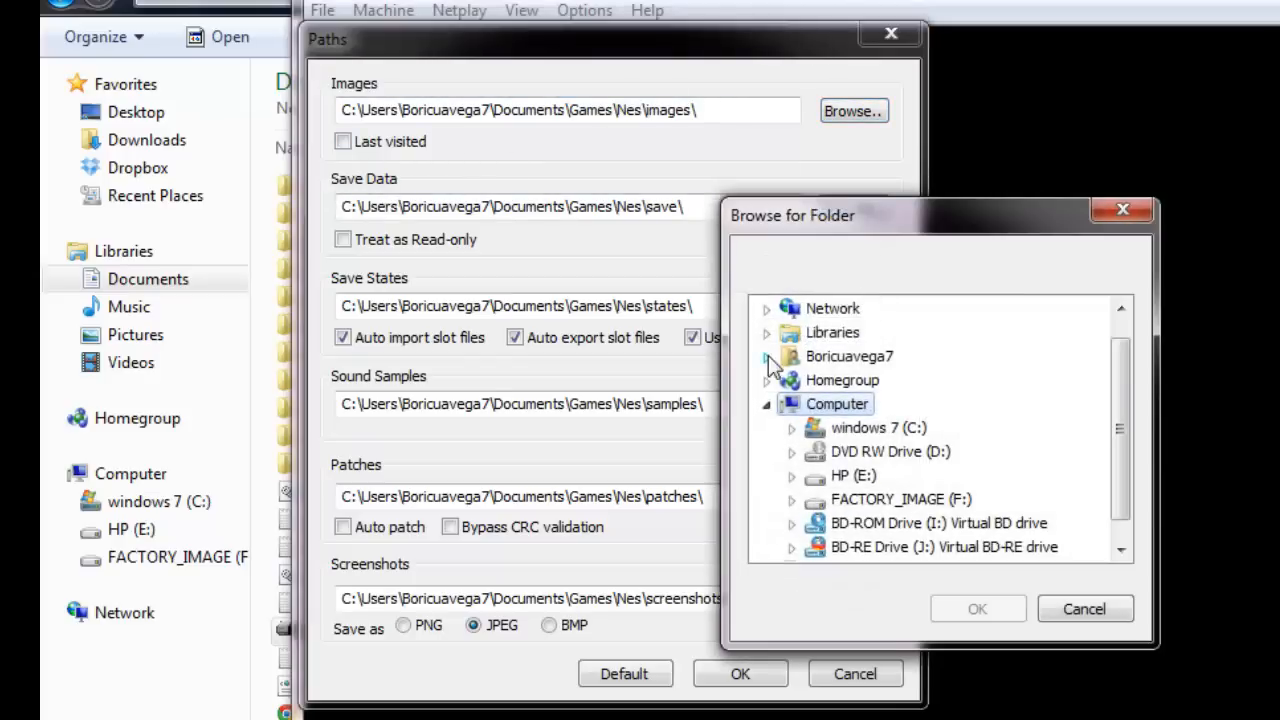
left_click(769, 357)
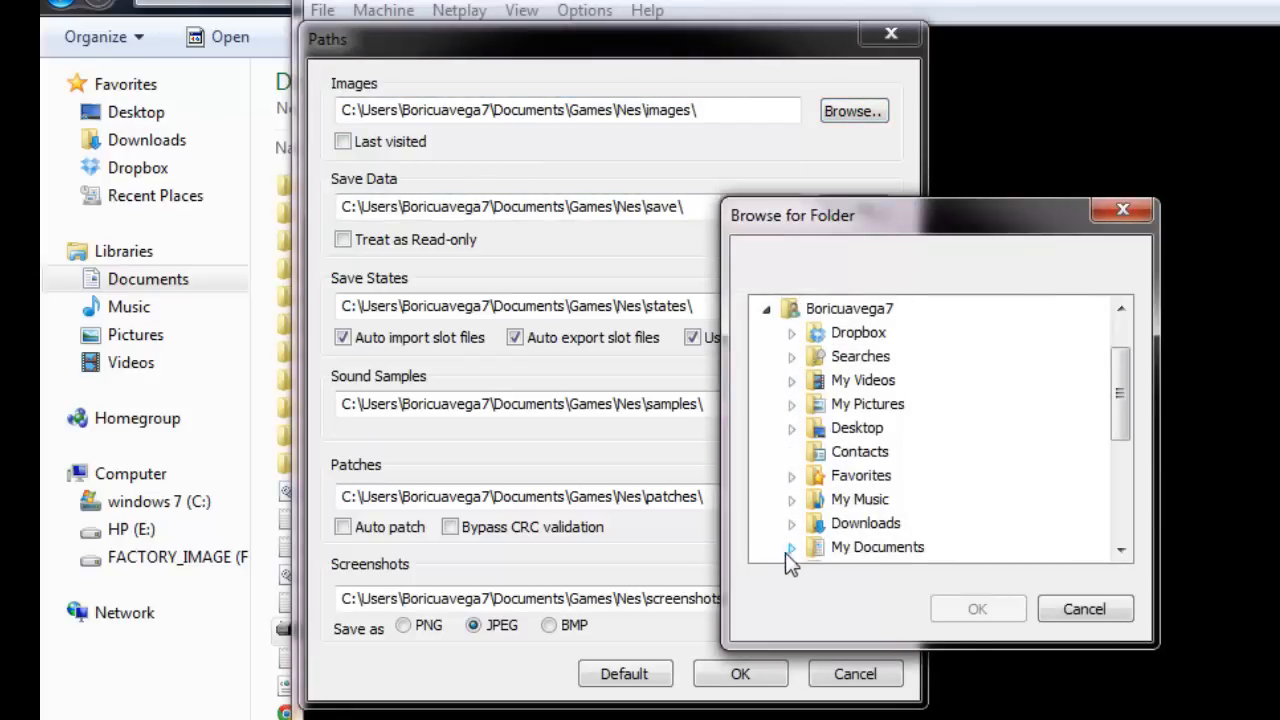
left_click(790, 548)
left_click(817, 428)
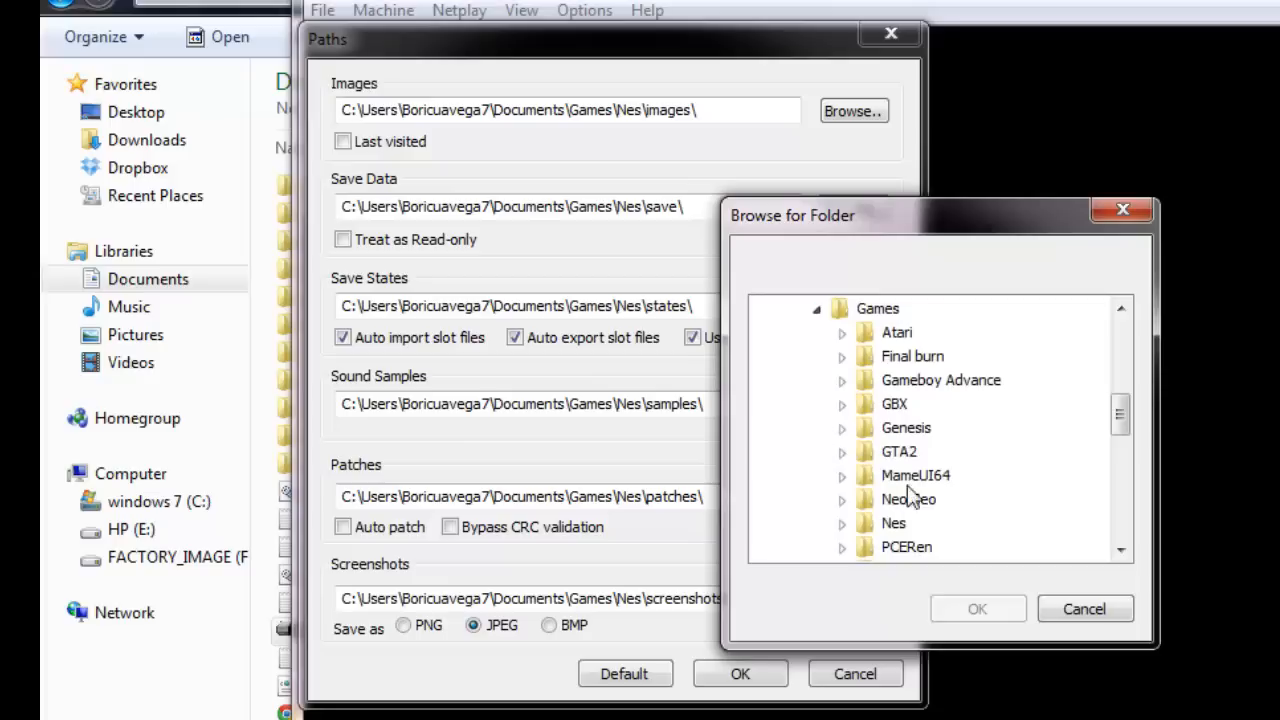
left_click(842, 537)
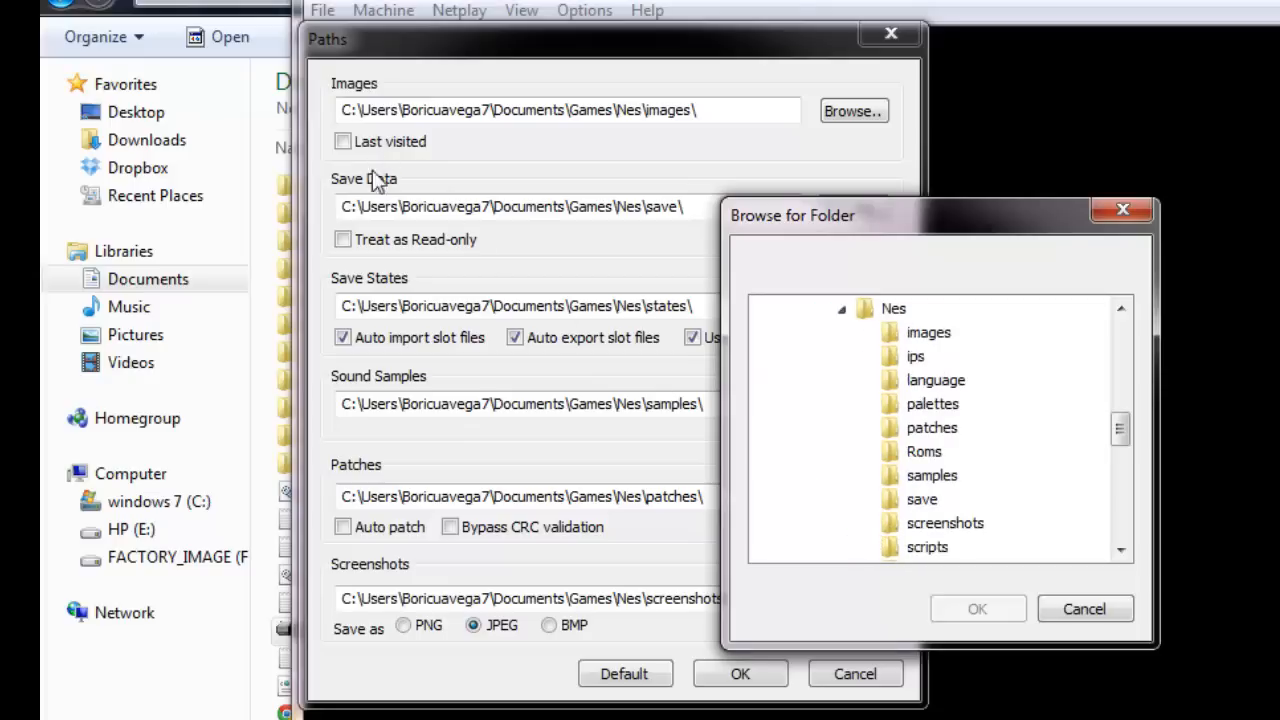
left_click(922, 499)
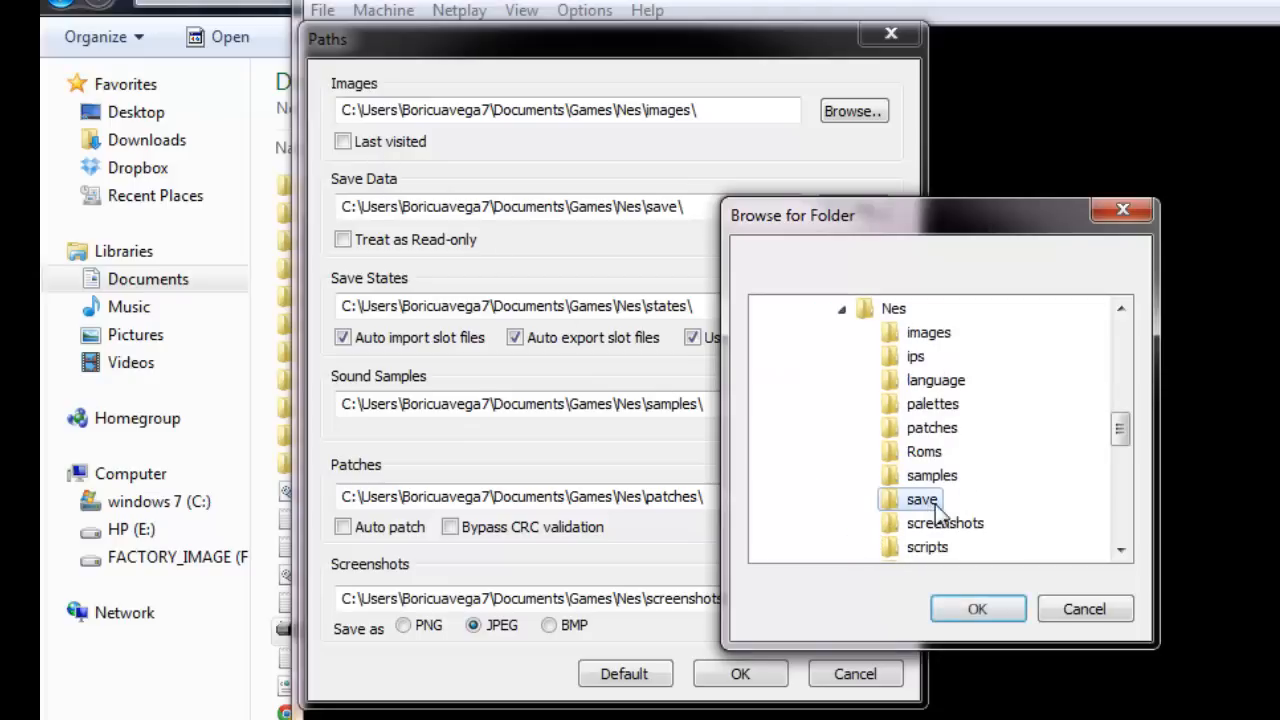
left_click(985, 606)
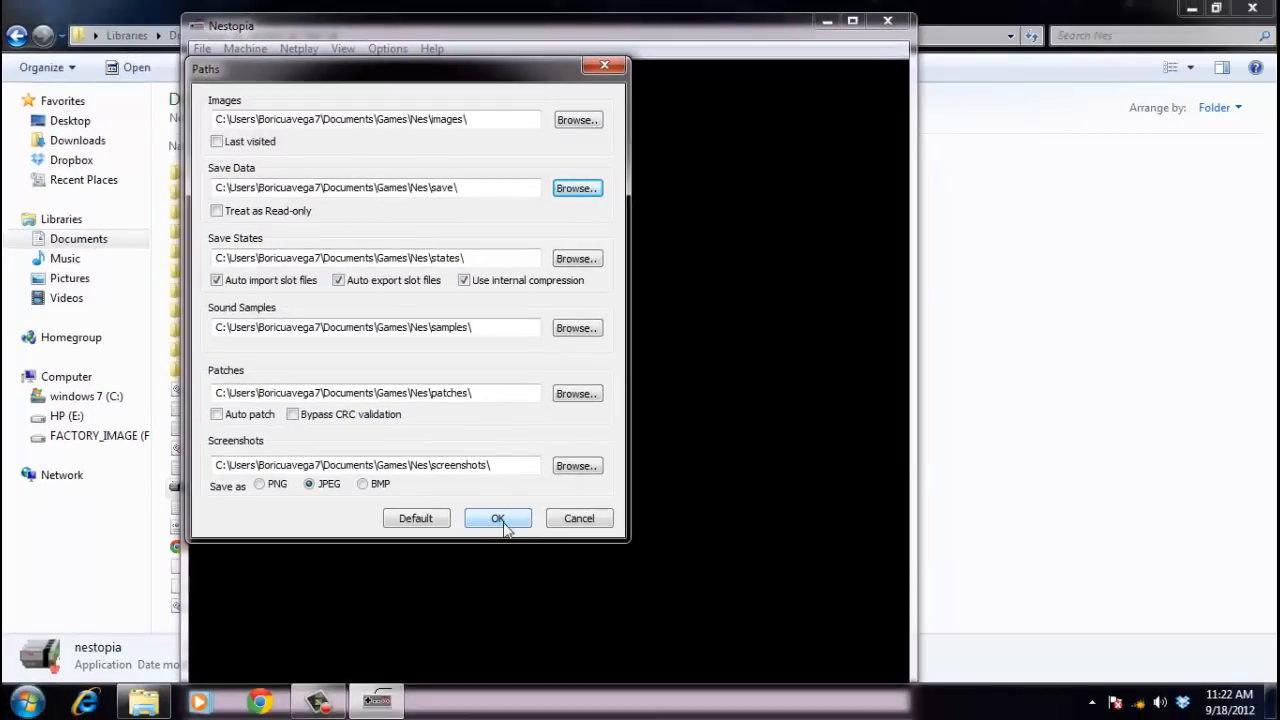
Accept the Paths settings and bring up the Input Options for the controllers
left_click(505, 523)
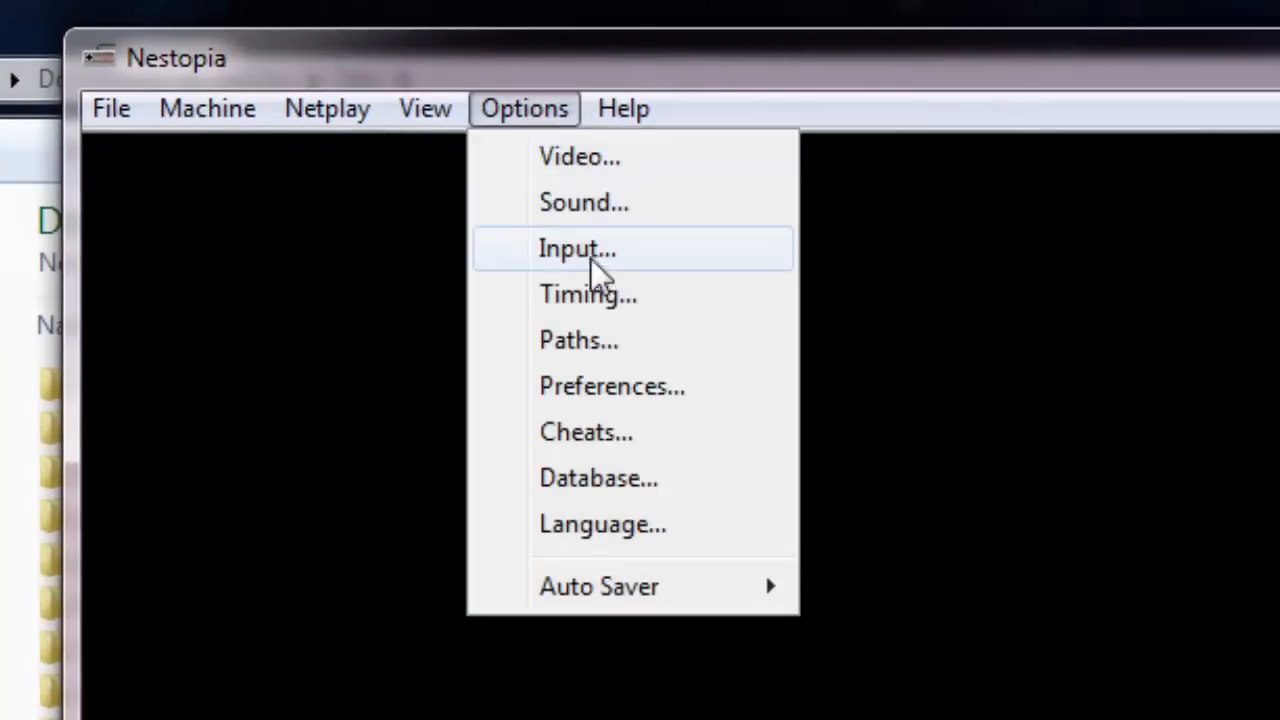
left_click(591, 254)
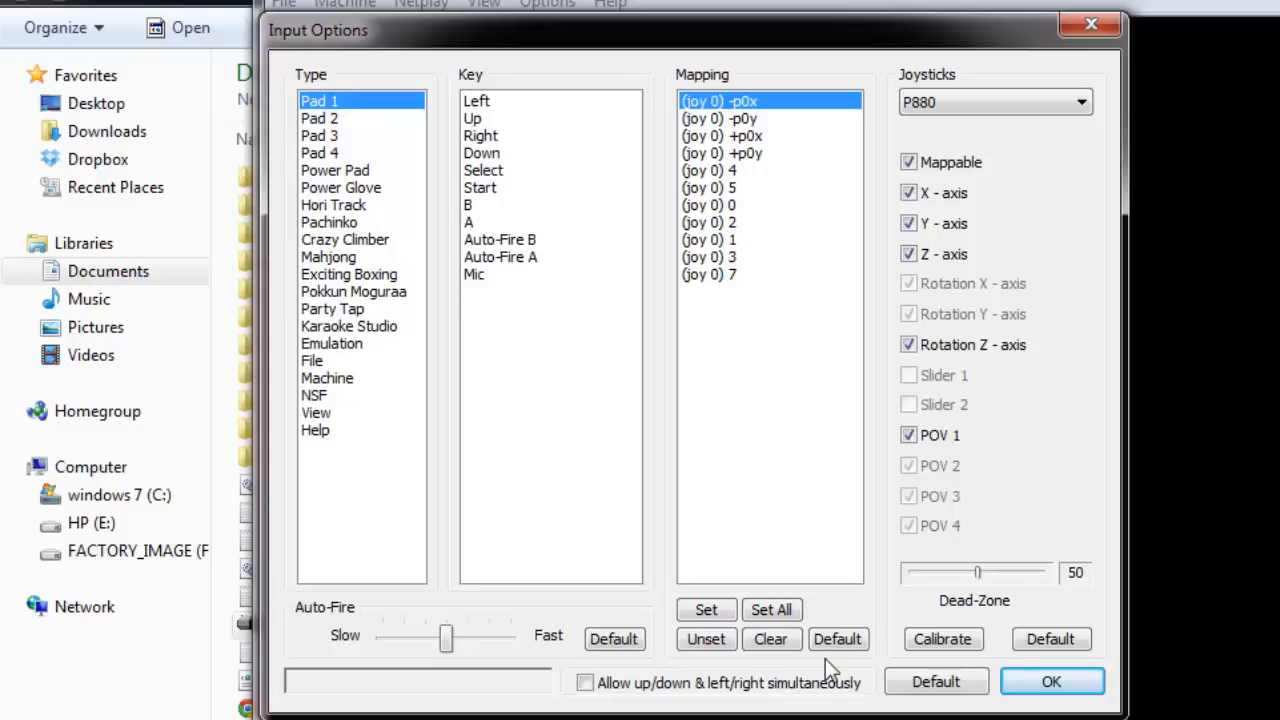
Run Set All for Pad 1, assigning each control in turn and Space to the last one
left_click(772, 610)
left_click(771, 610)
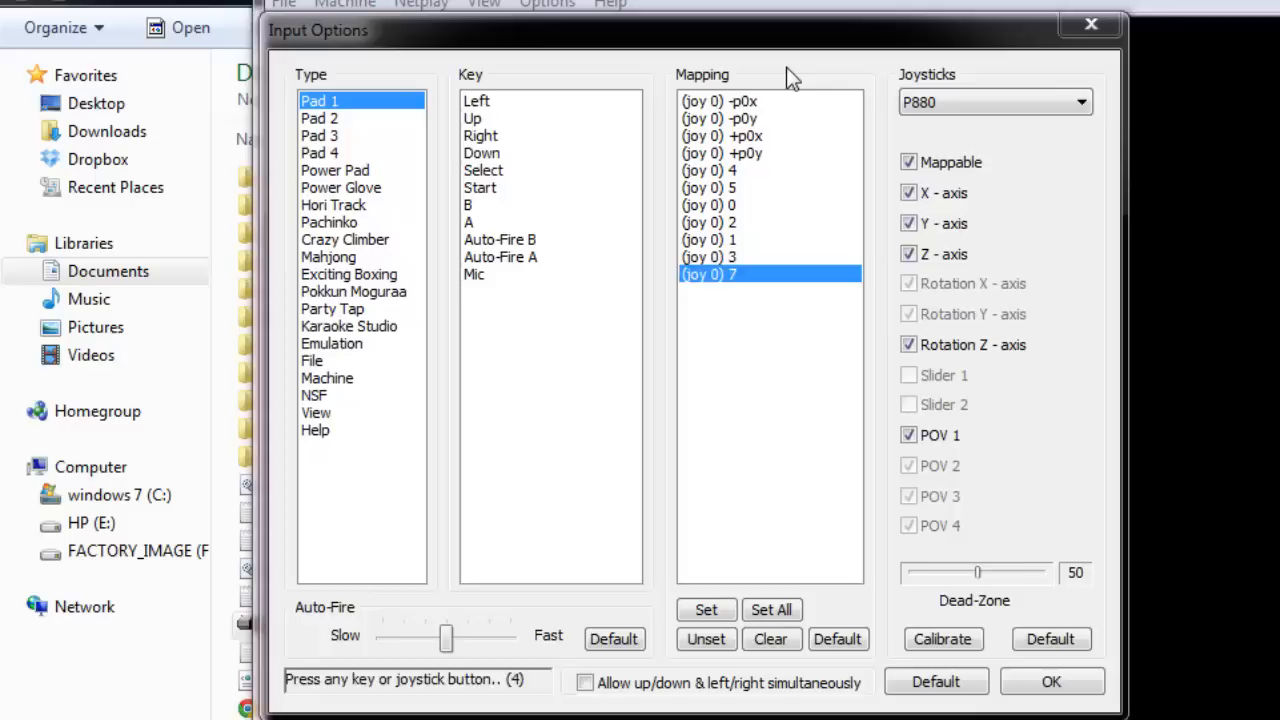
key("space")
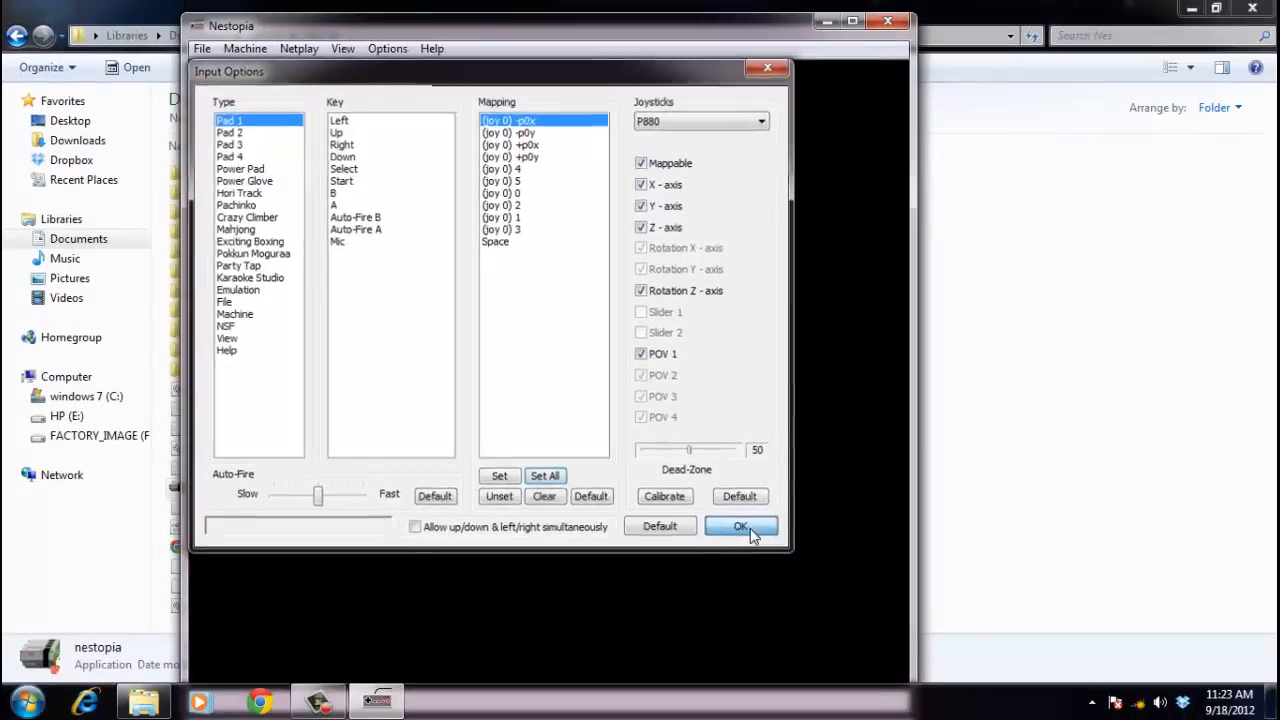
Accept the Pad 1 mappings and show the View menu's screen size choices
left_click(735, 528)
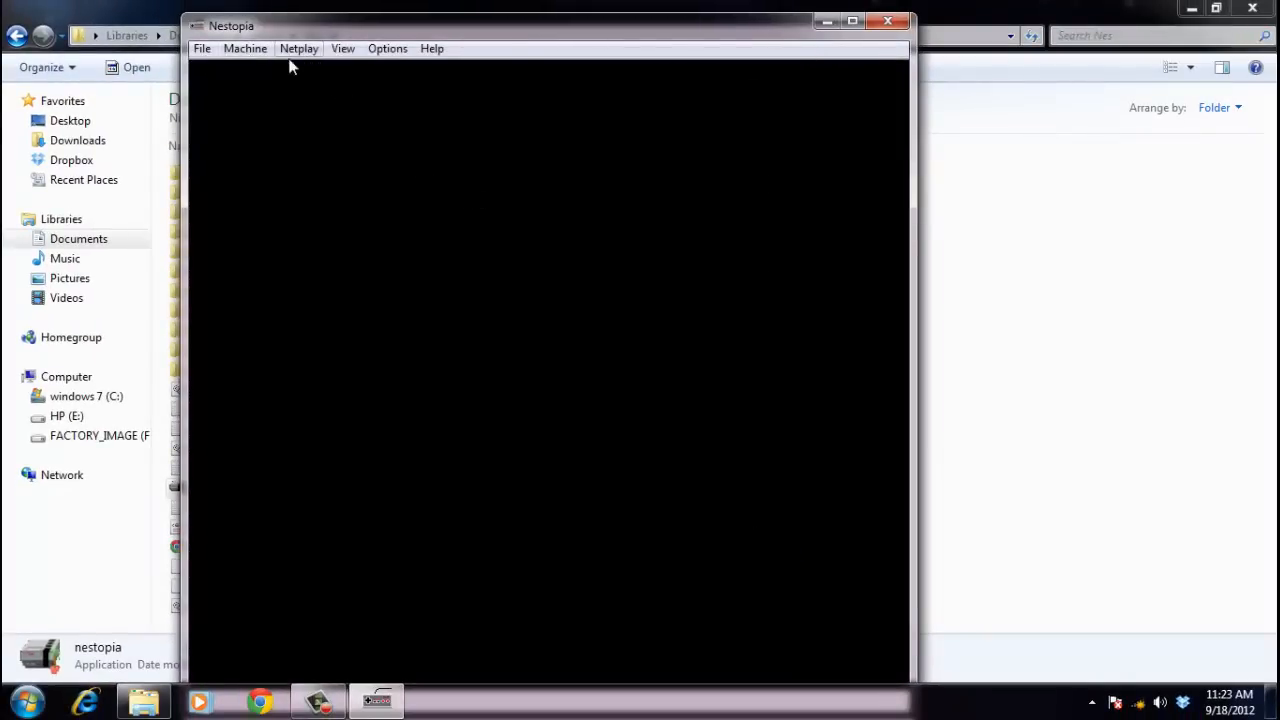
left_click(245, 48)
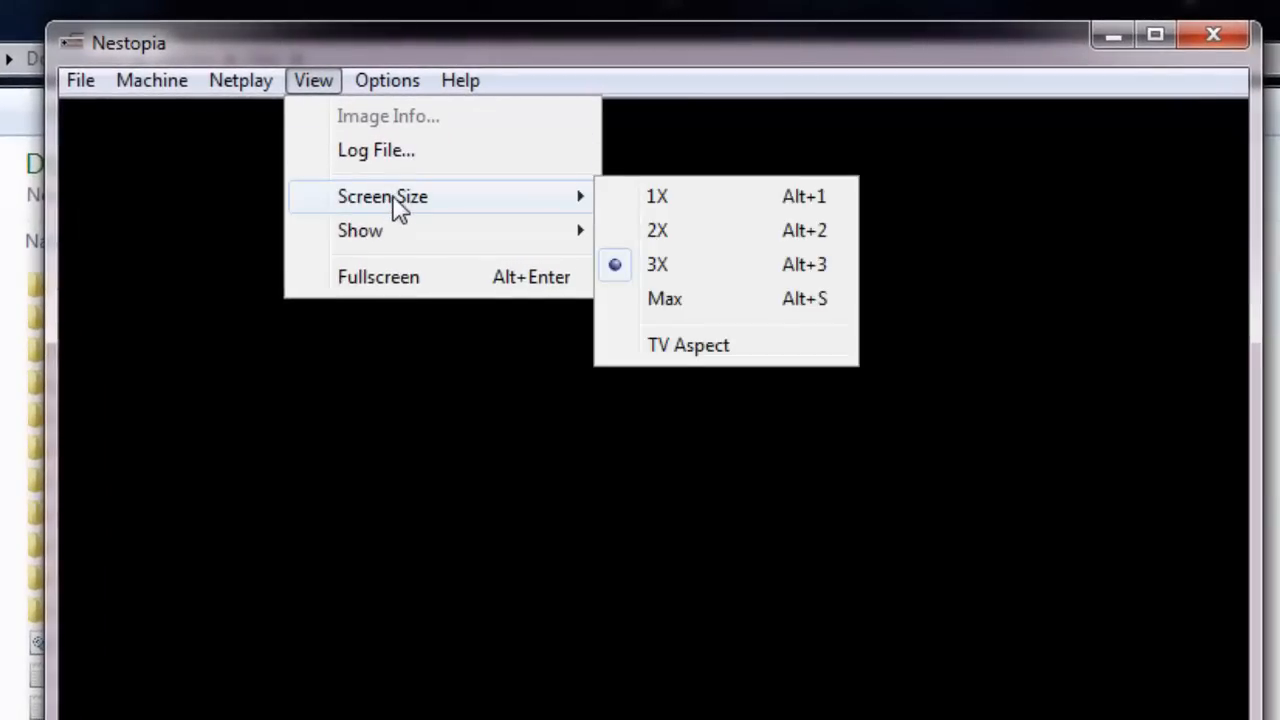
mouse_move(383, 183)
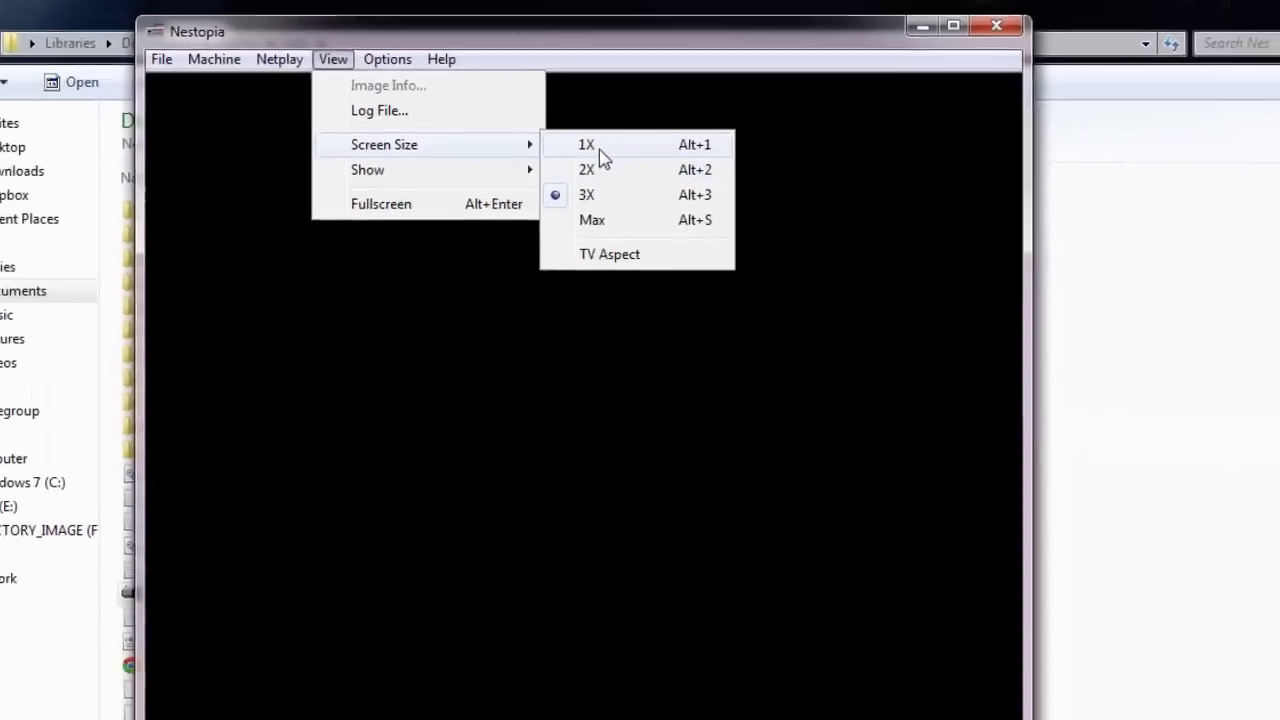
Try 1X and 2X screen sizes, settle on 3X and reposition the emulator window
left_click(587, 145)
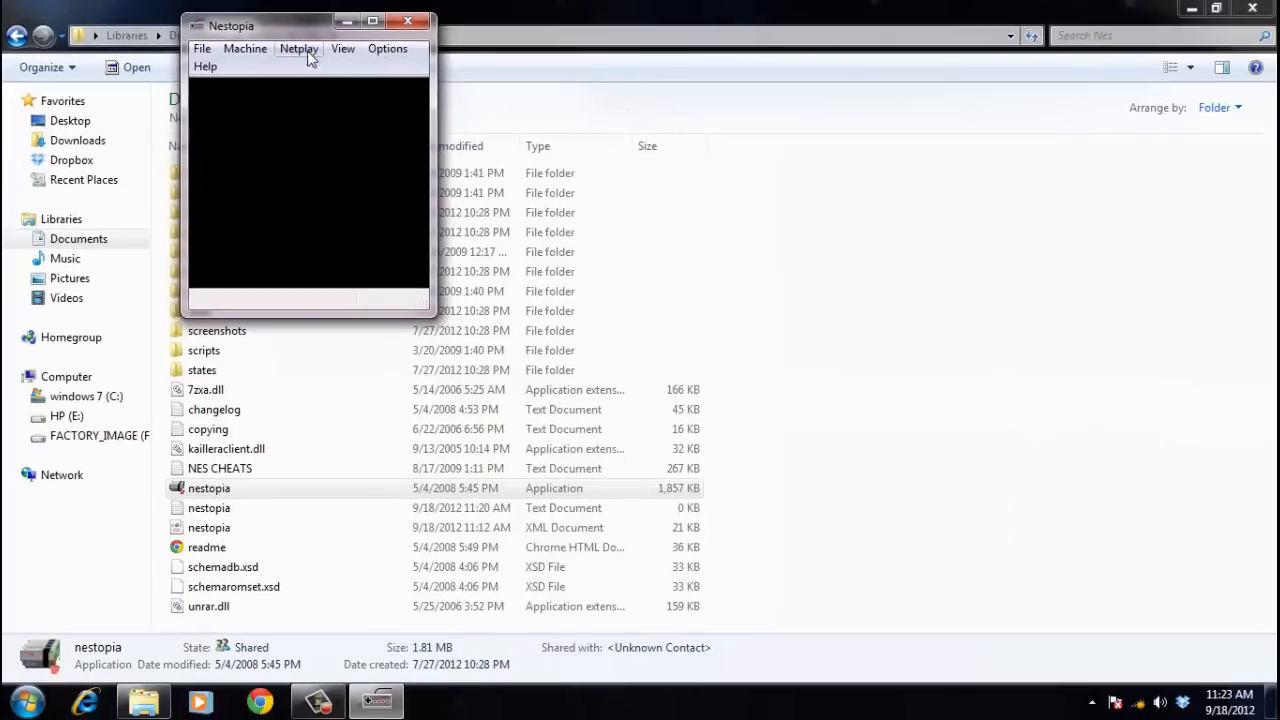
left_click(342, 48)
mouse_move(385, 119)
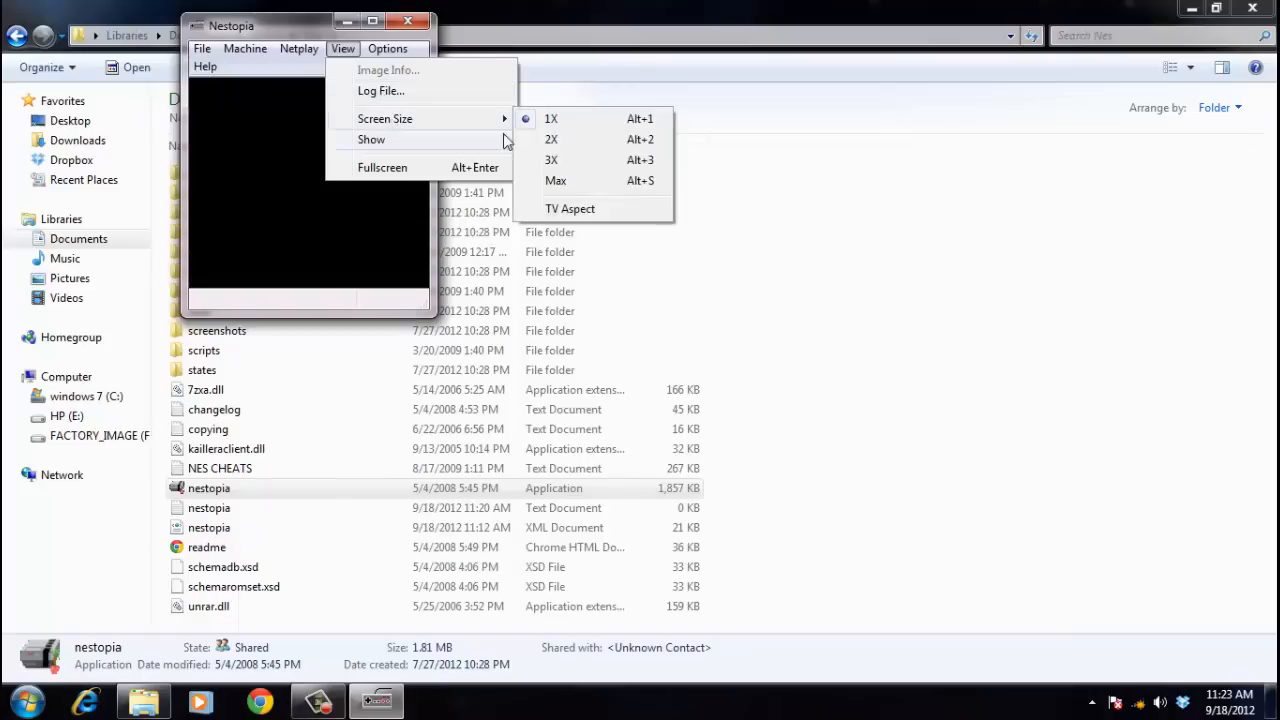
left_click(560, 142)
left_click_drag(402, 27, 509, 54)
left_click(433, 74)
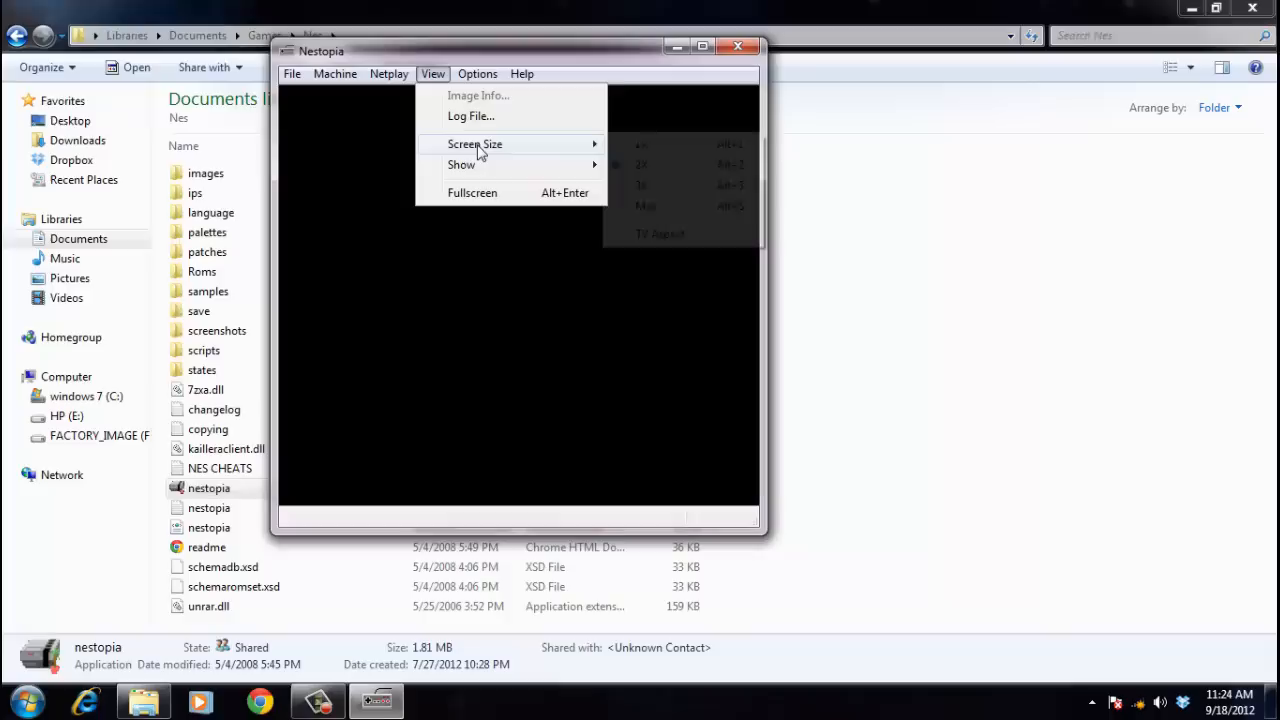
left_click(660, 188)
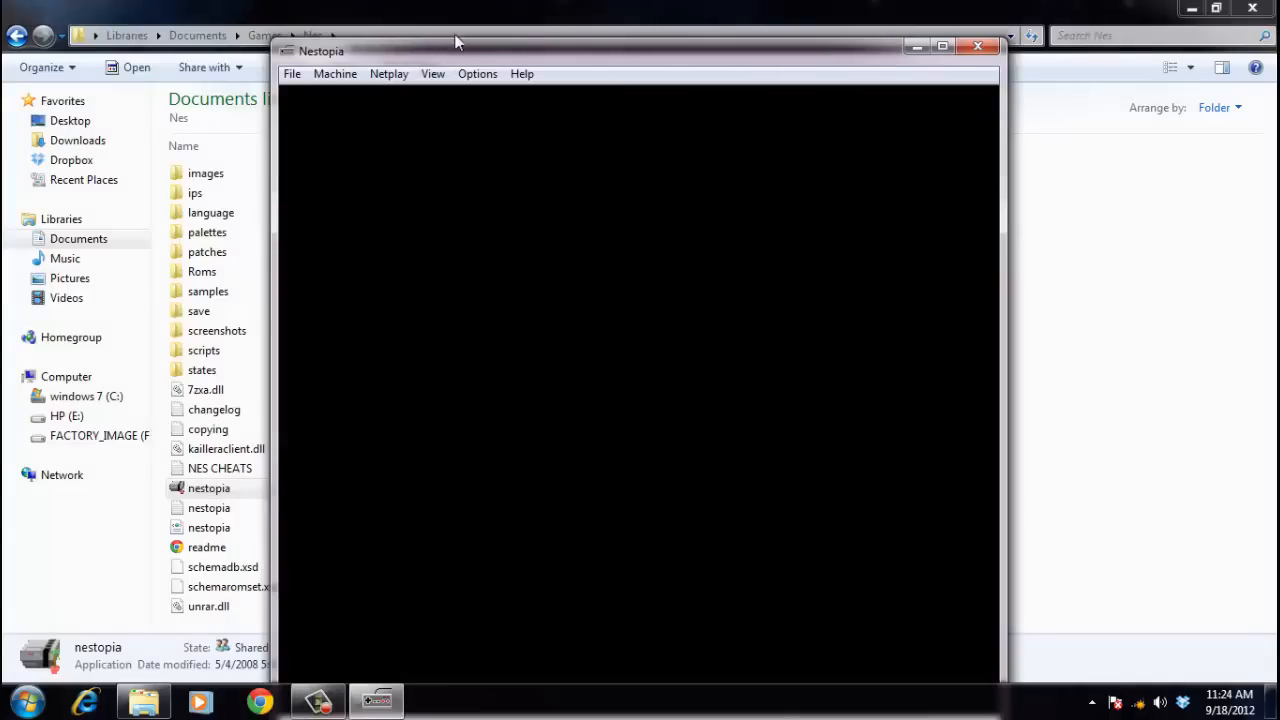
mouse_move(485, 52)
left_mouse_down()
mouse_move(461, 43)
mouse_move(481, 46)
left_mouse_up()
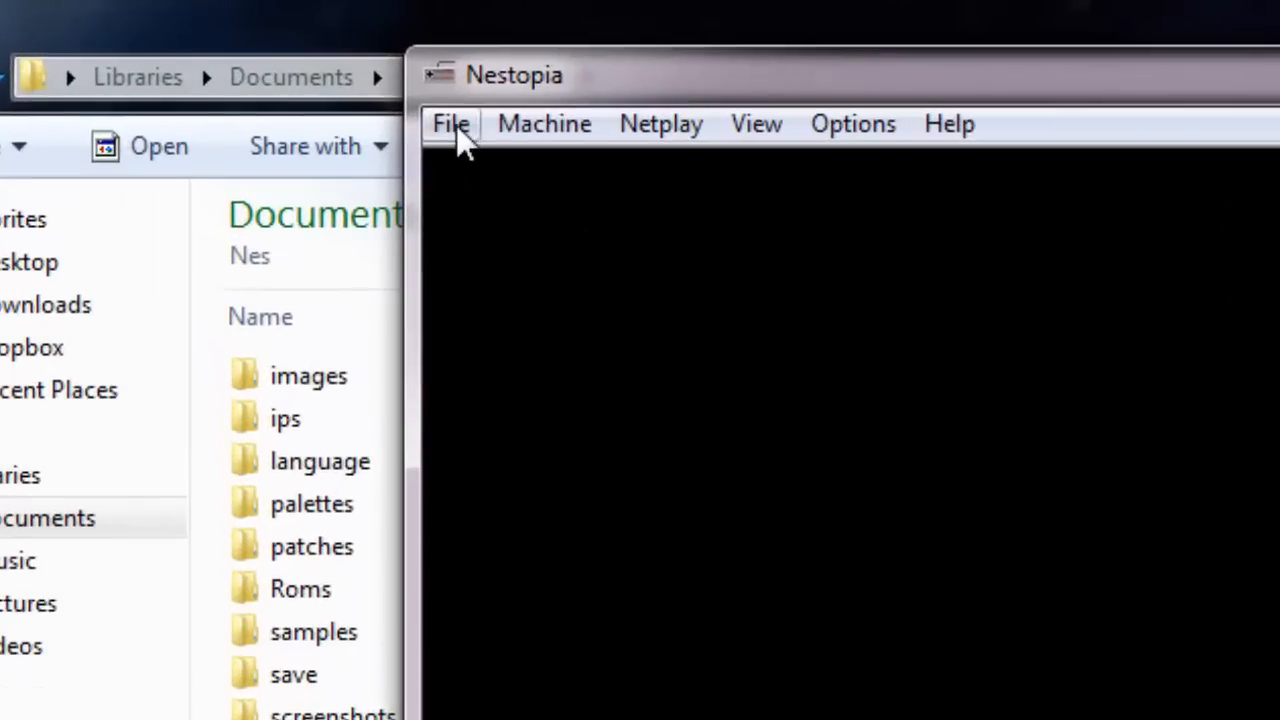
Start File > Open and look around the Desktop and recent locations list
left_click(450, 124)
left_click(525, 171)
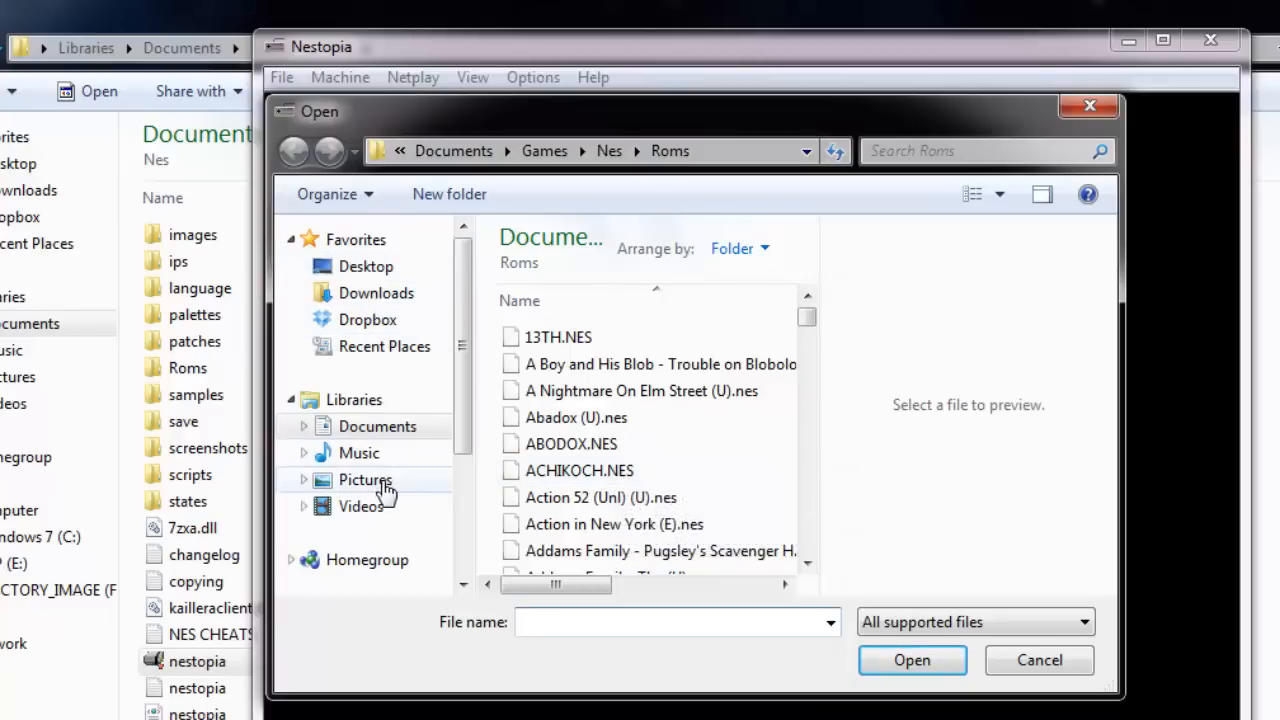
left_click(366, 267)
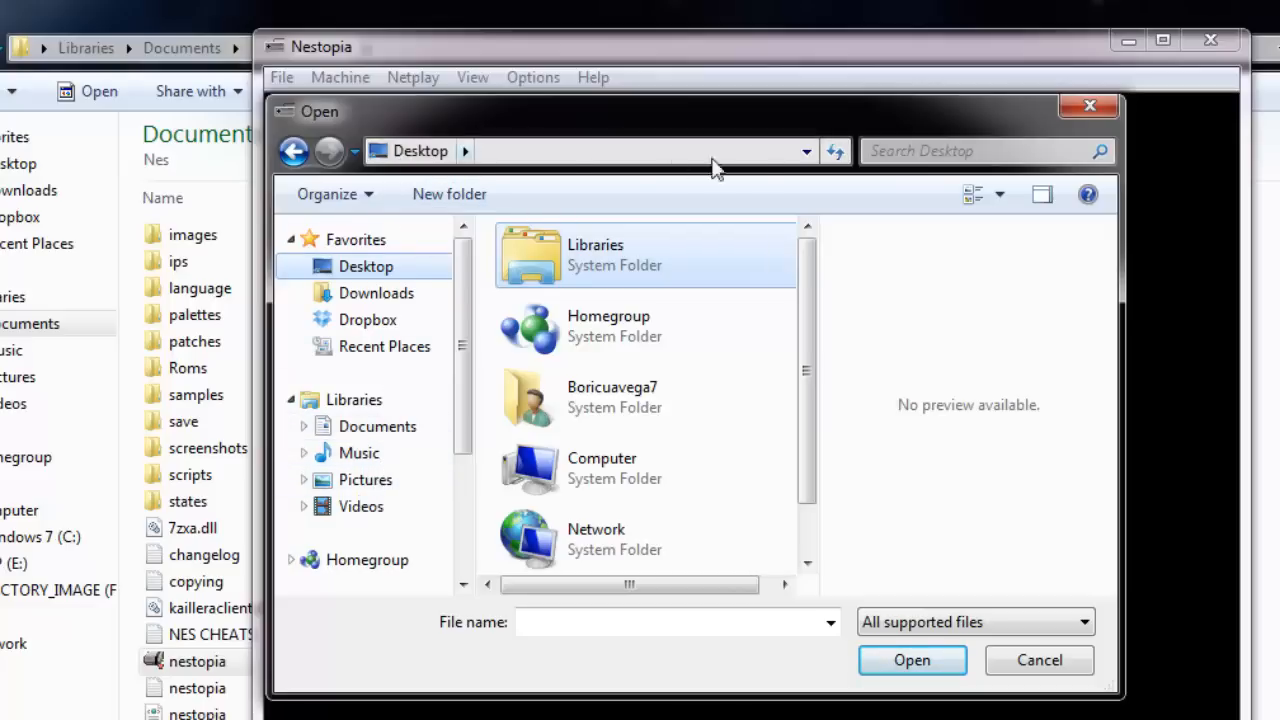
left_click(805, 151)
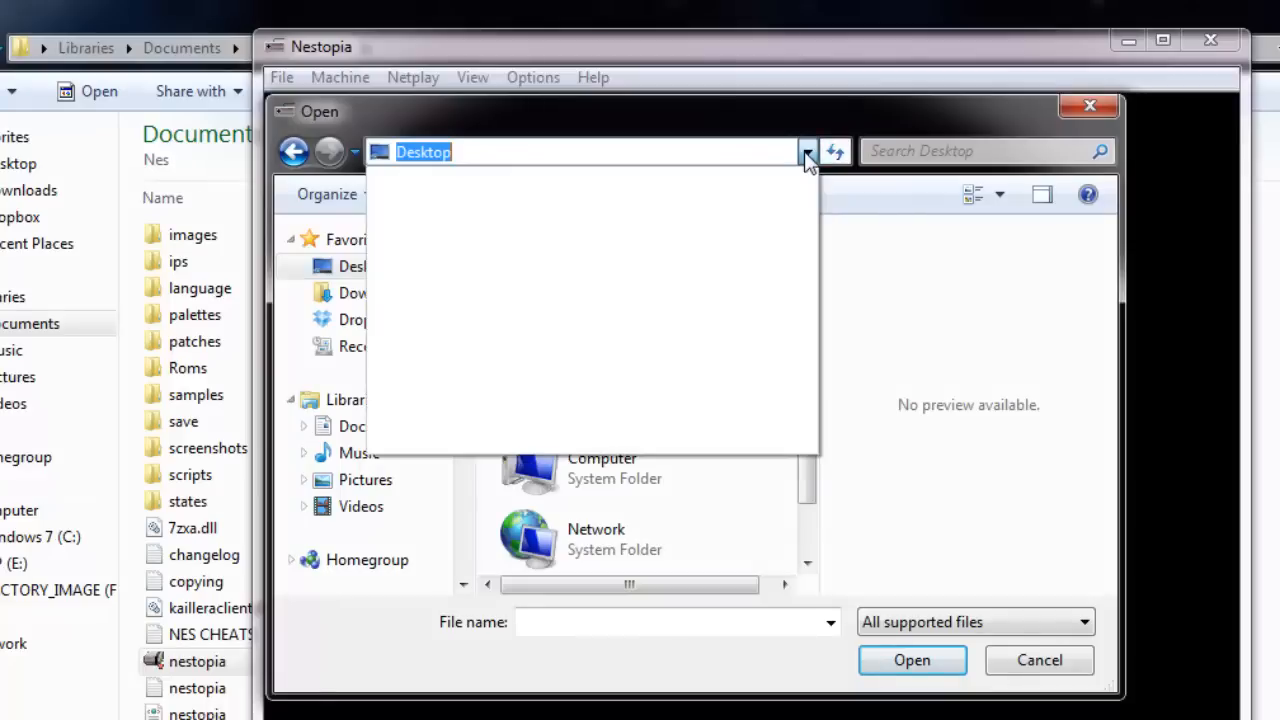
left_click(808, 160)
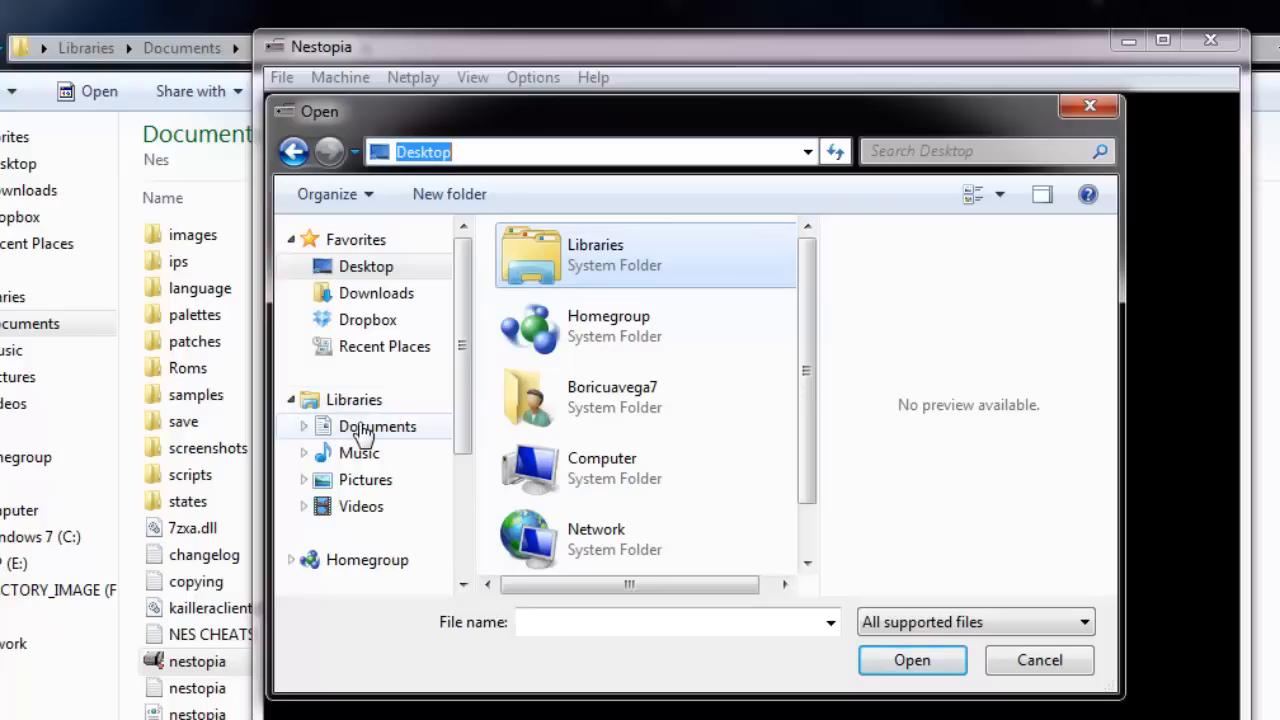
Navigate the Open dialog to Documents\Games\Nes\Roms to list the ROMs
left_click(365, 432)
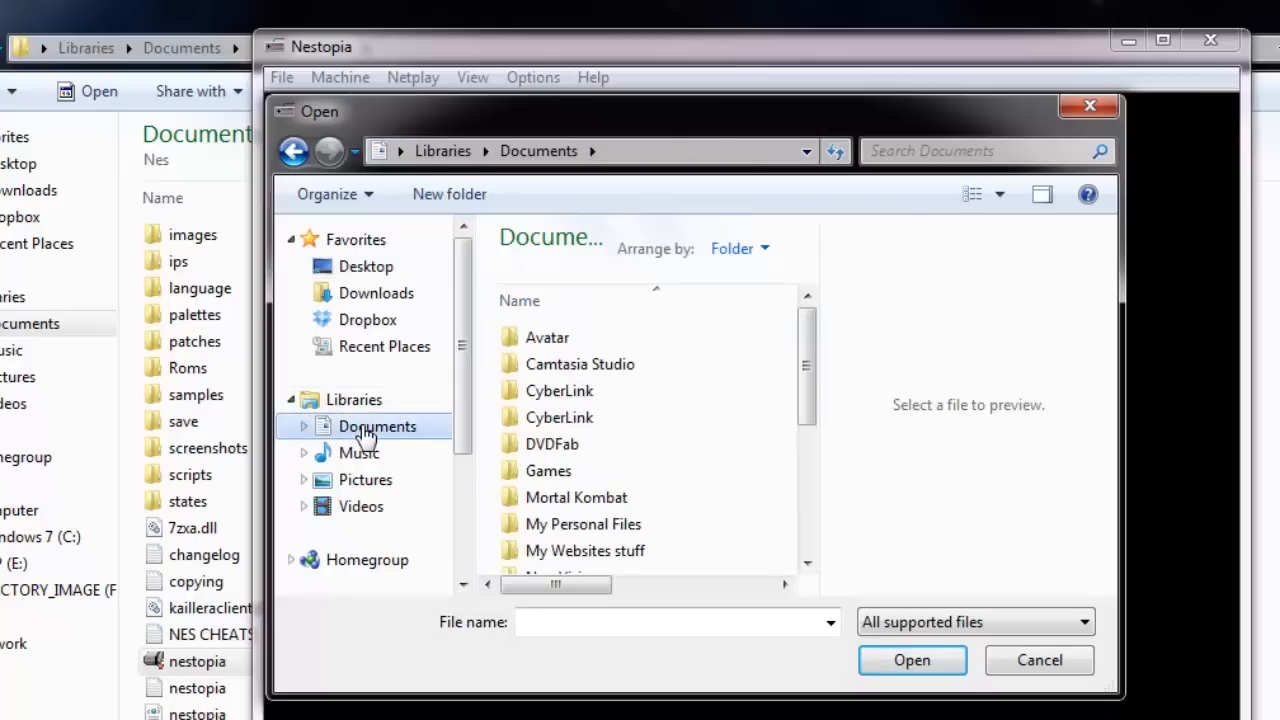
left_click(548, 472)
double_click(548, 478)
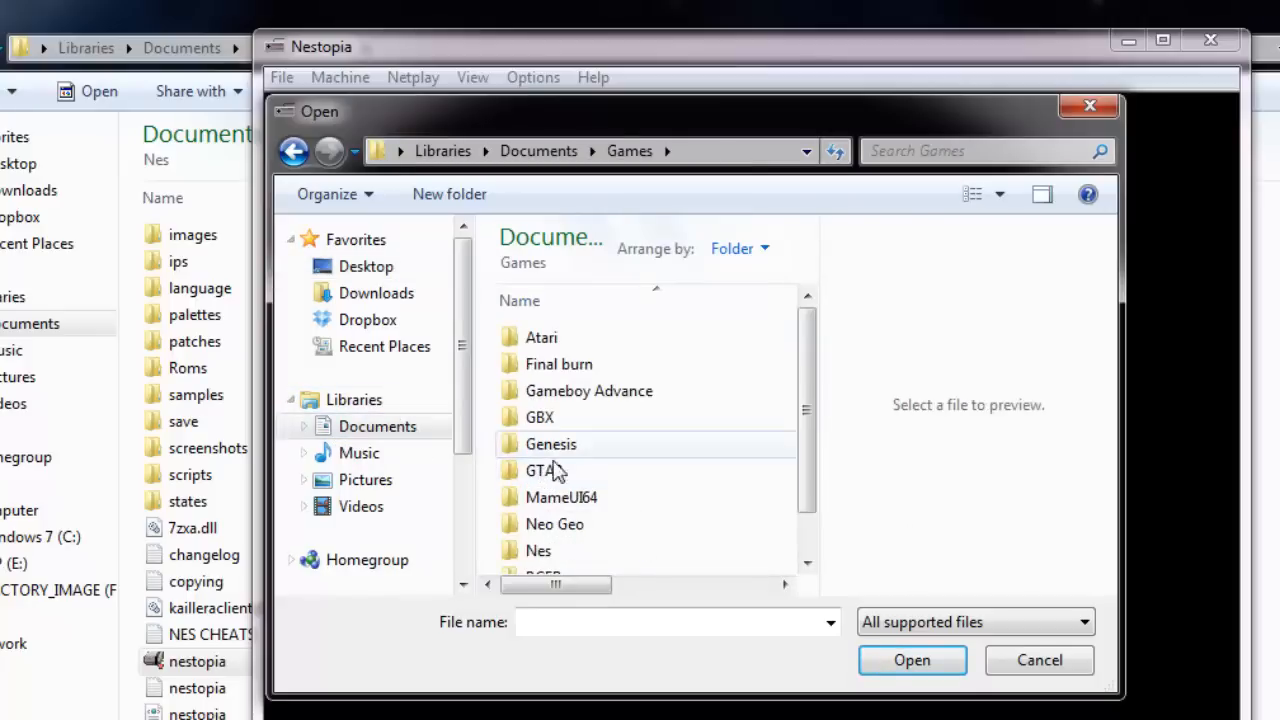
double_click(540, 551)
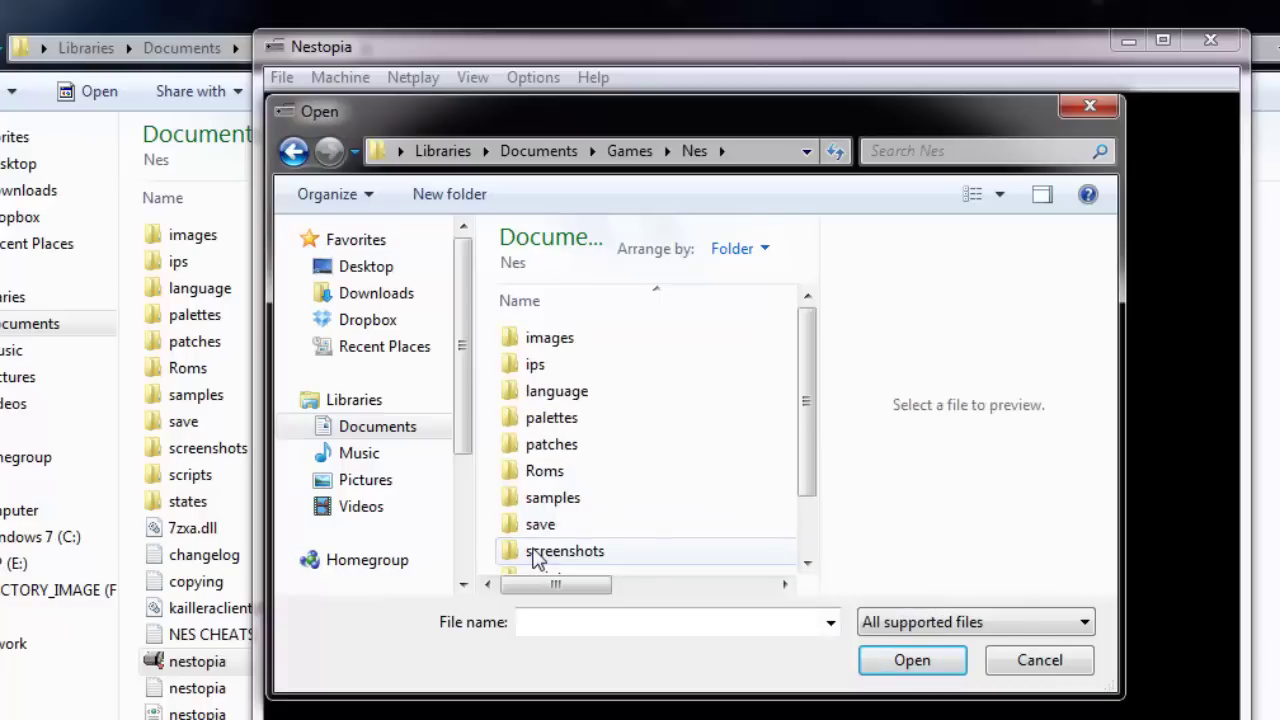
double_click(543, 471)
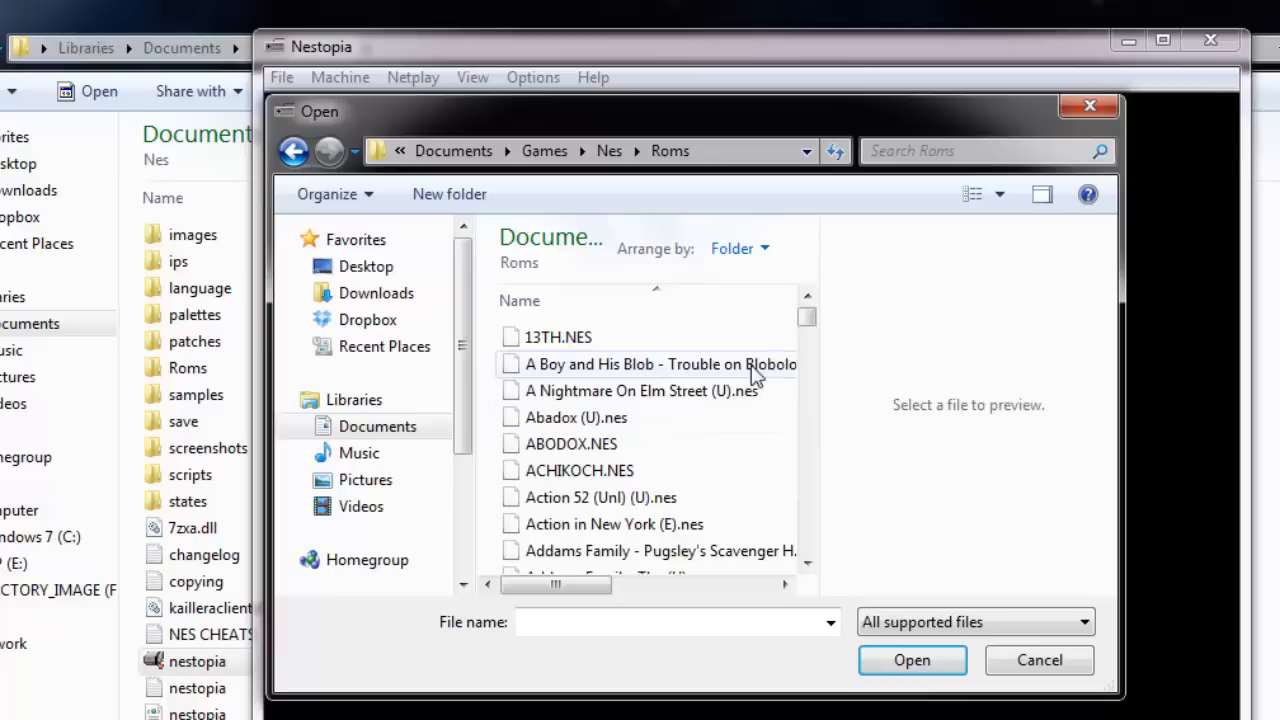
left_click_drag(808, 320, 808, 500)
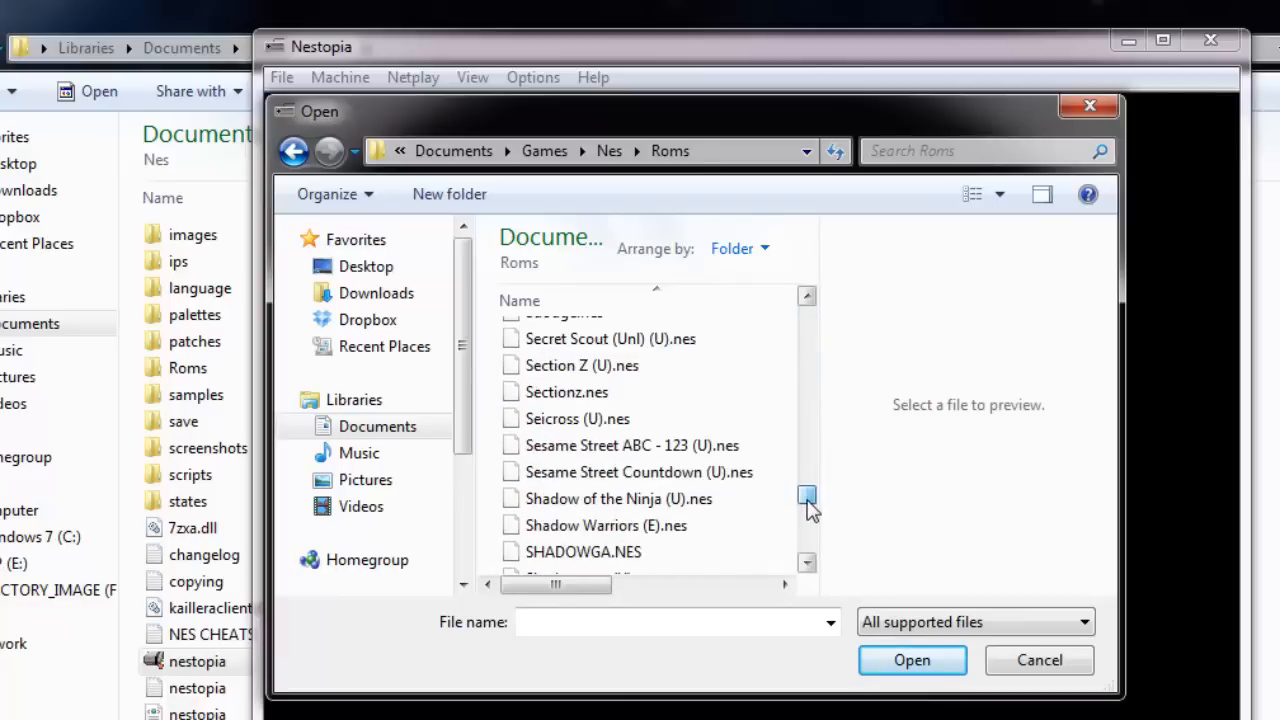
Scroll the ROM list toward the titles starting with S
left_click(807, 563)
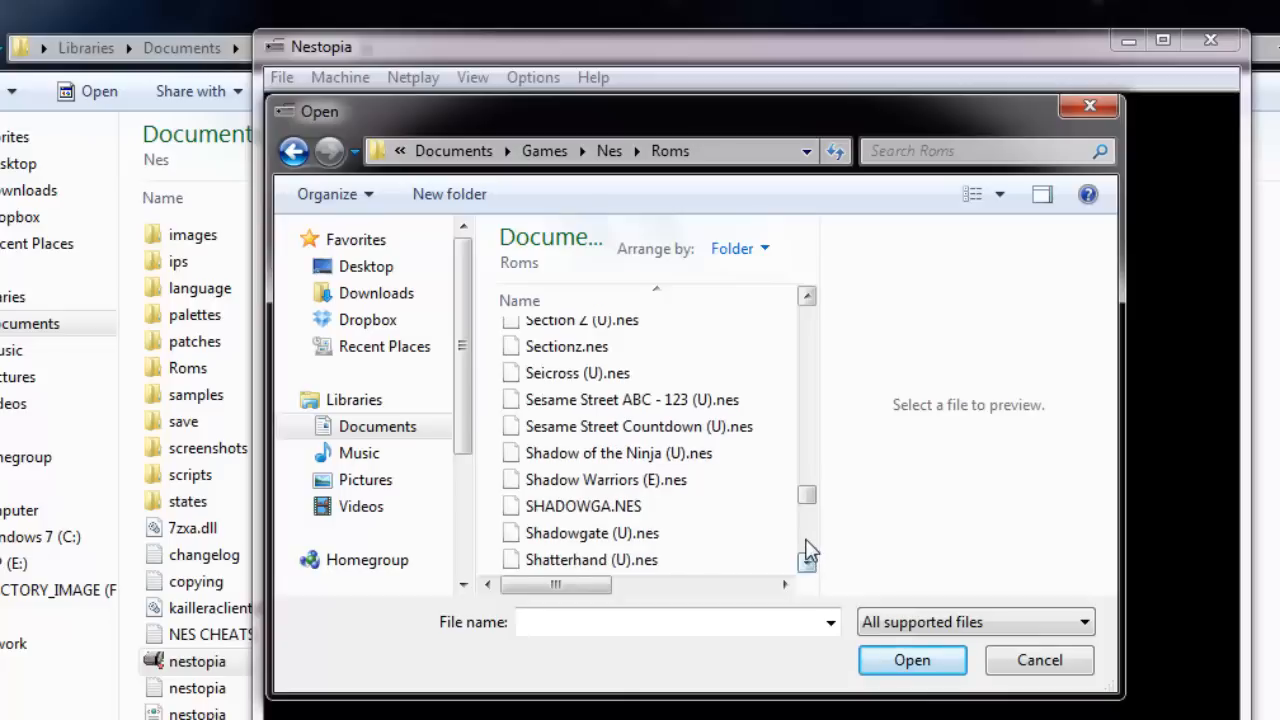
left_click(807, 563)
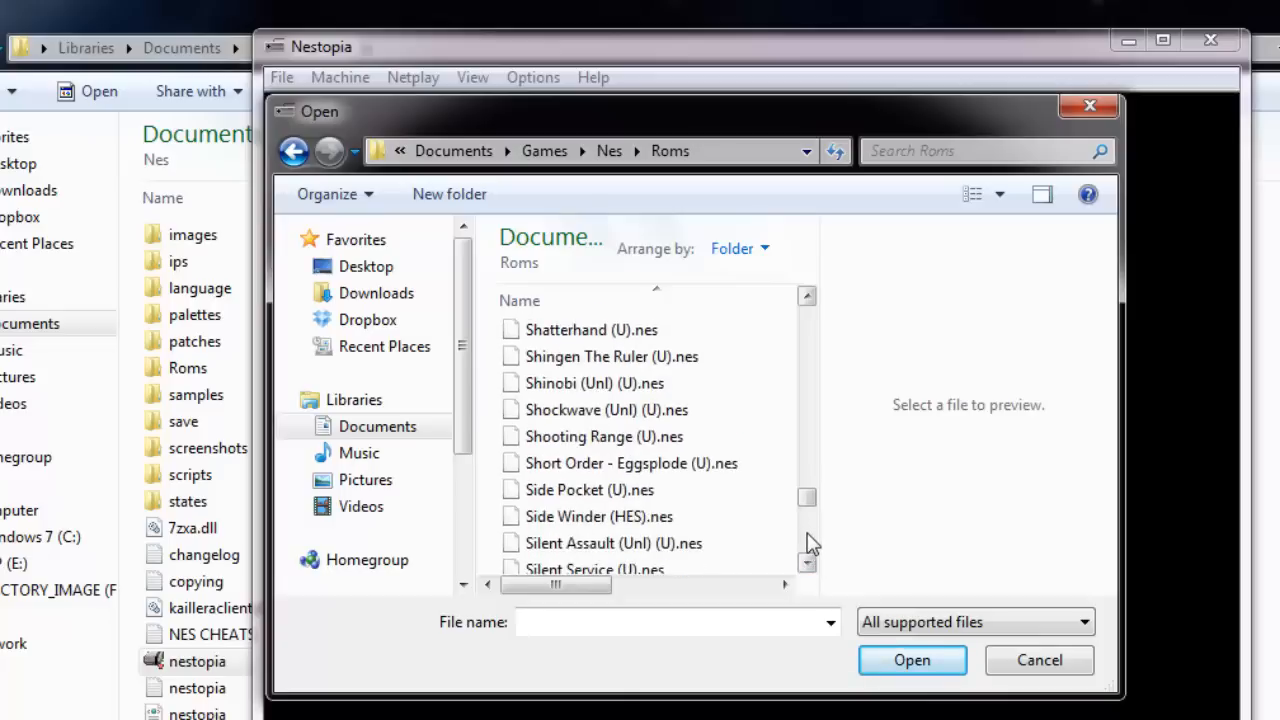
left_click(810, 543)
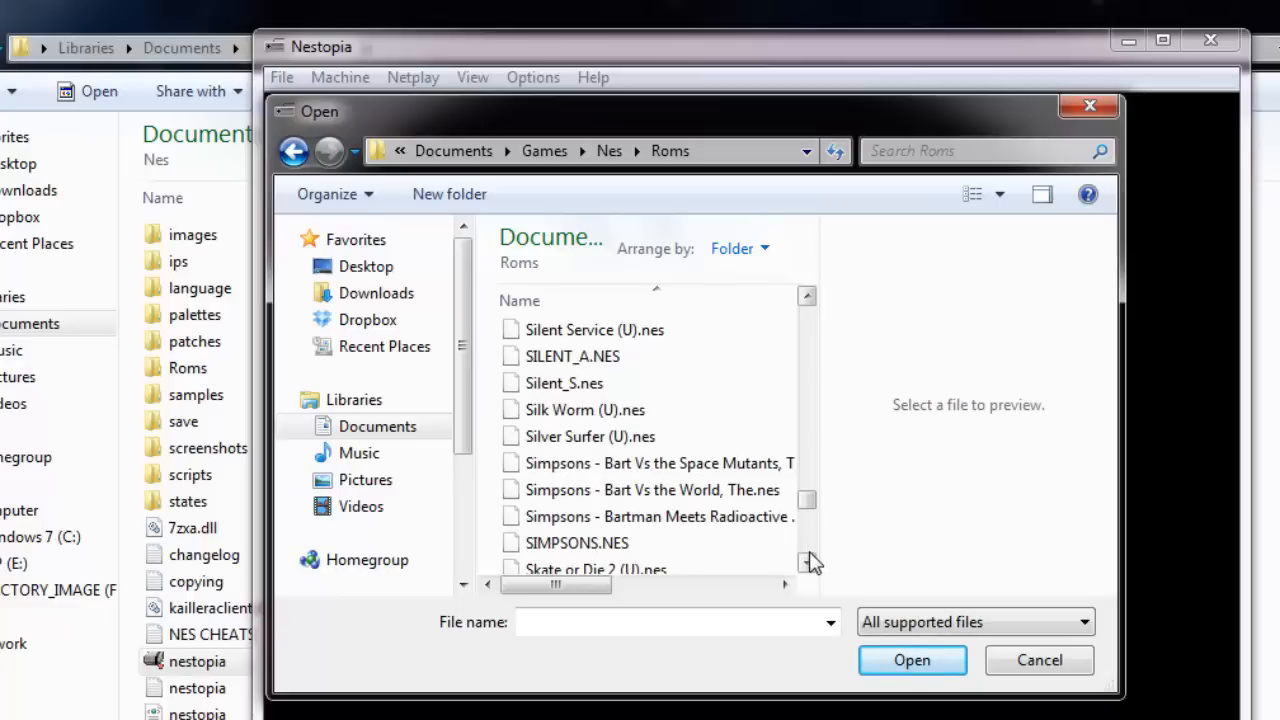
left_click(810, 557)
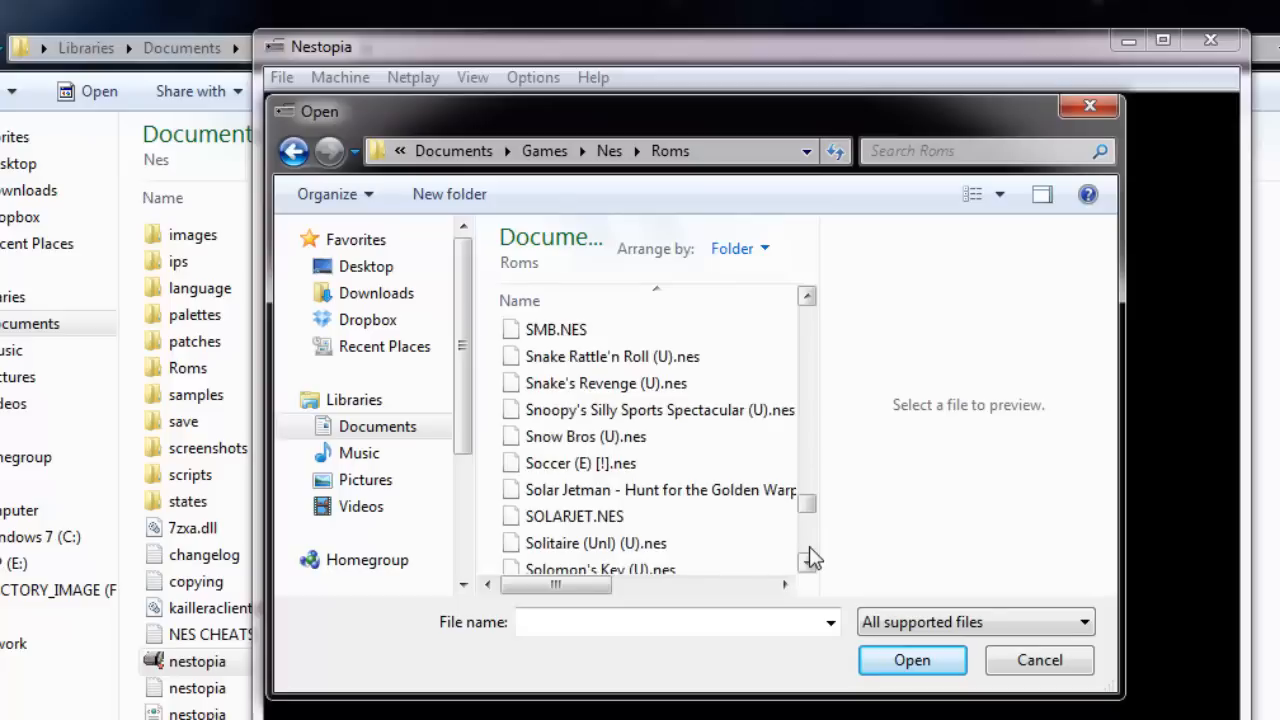
left_click(810, 557)
left_click(810, 557)
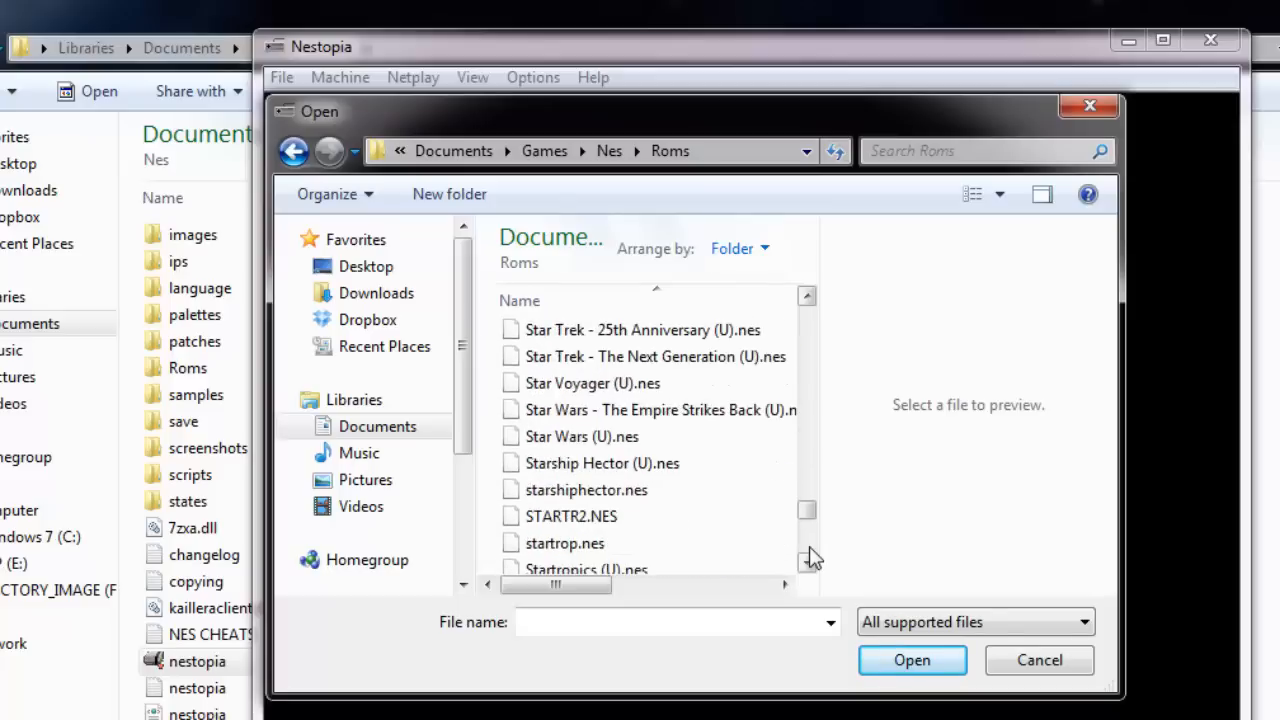
Enter 'super' as the file name, pick Super Mario Bros (E).nes and load it
left_click(640, 623)
type("uper")
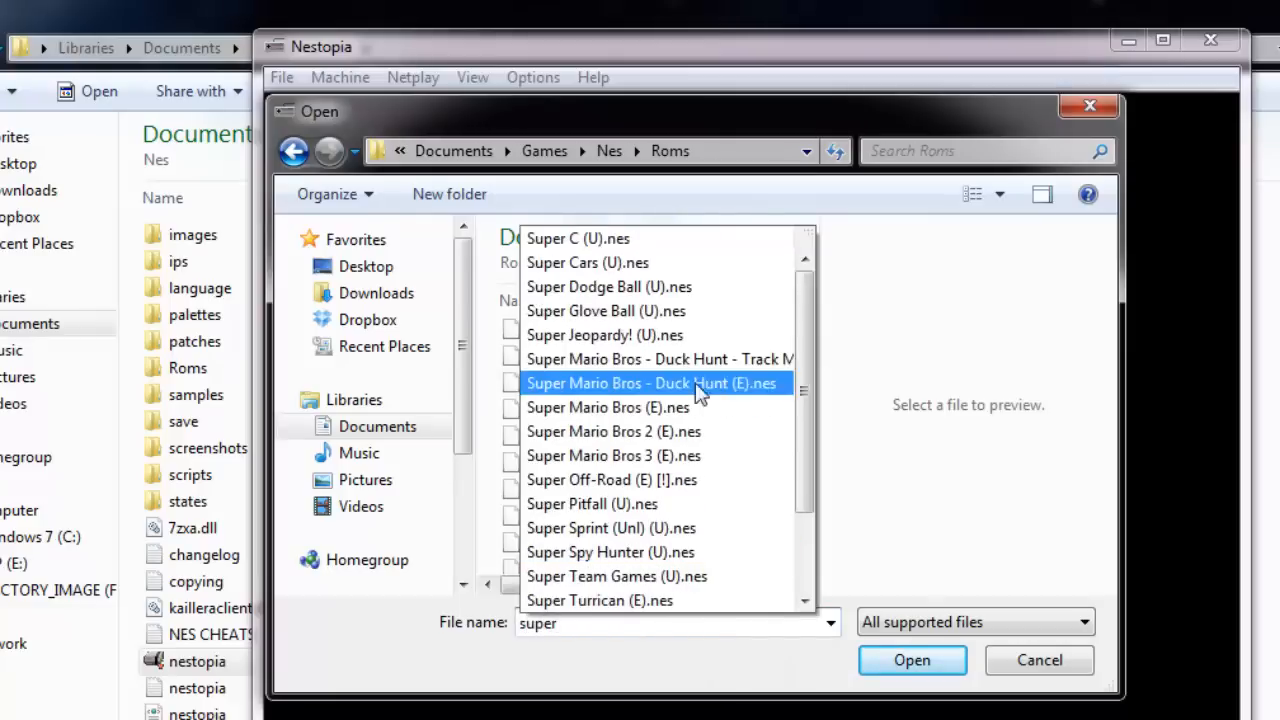
left_click(623, 410)
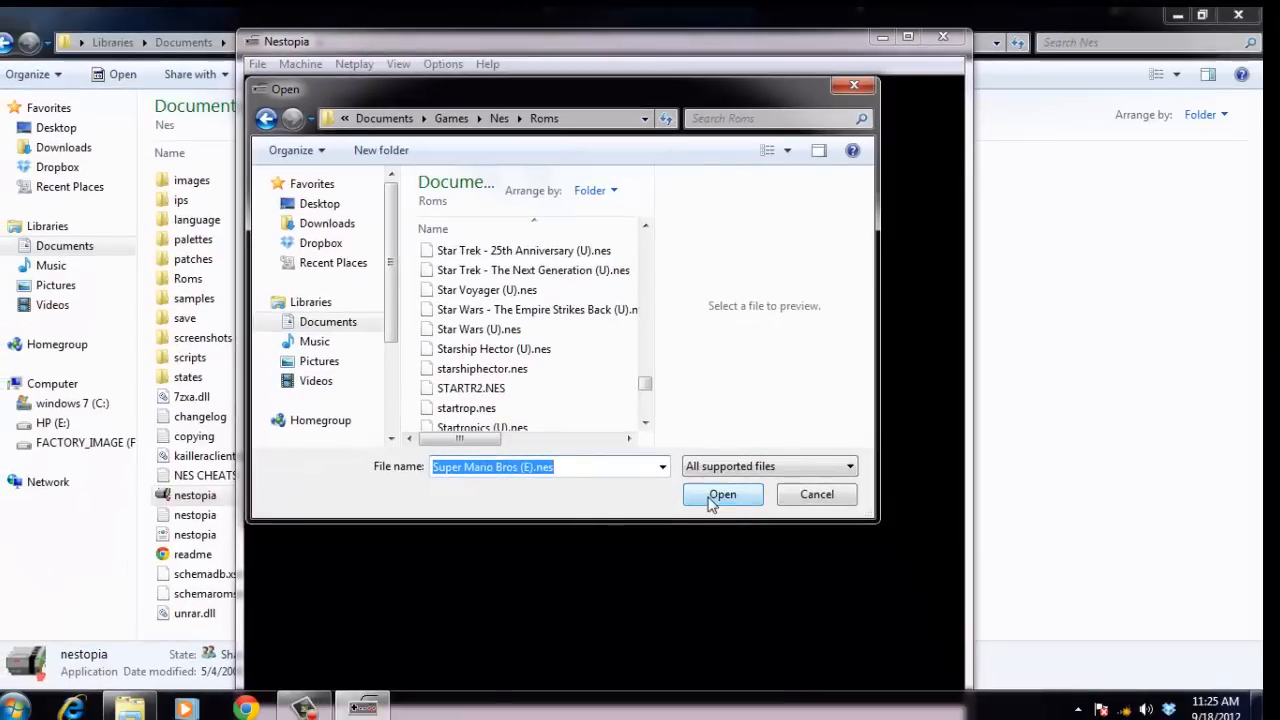
left_click(722, 494)
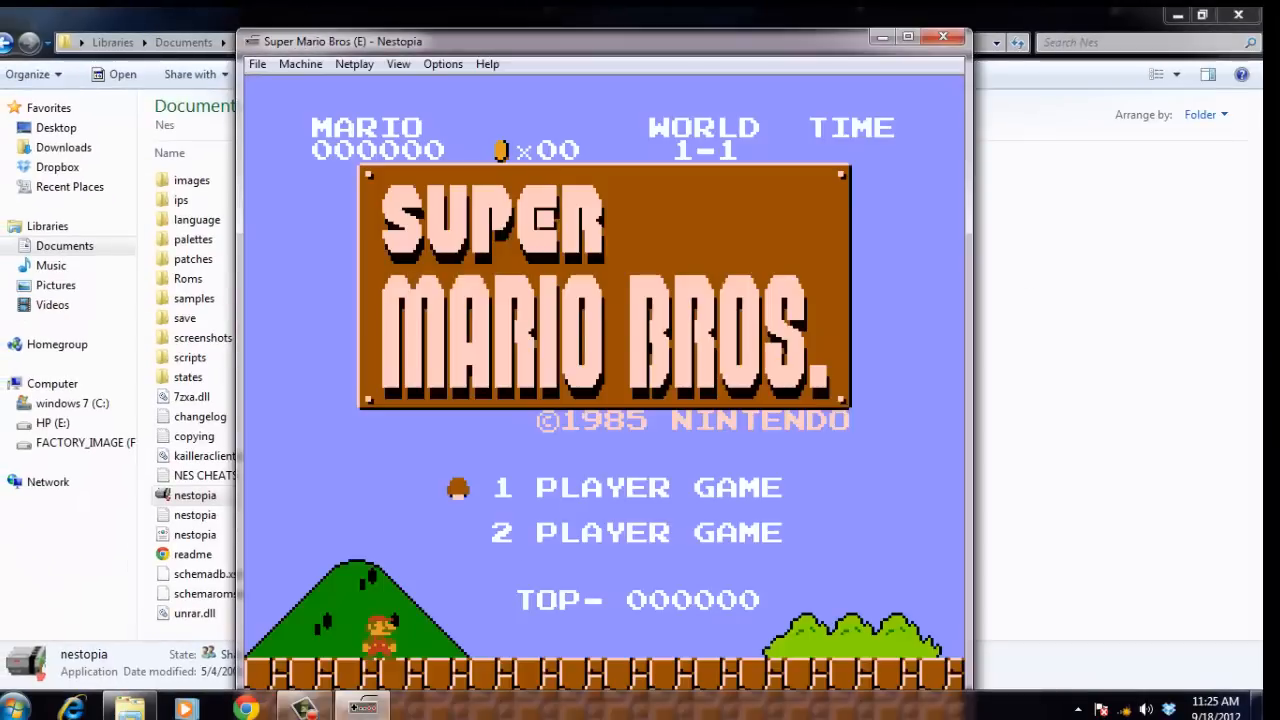
Start a 1 Player game, run right through World 1-1, stomp a Goomba for 100 points and jump the pipes
key("Return")
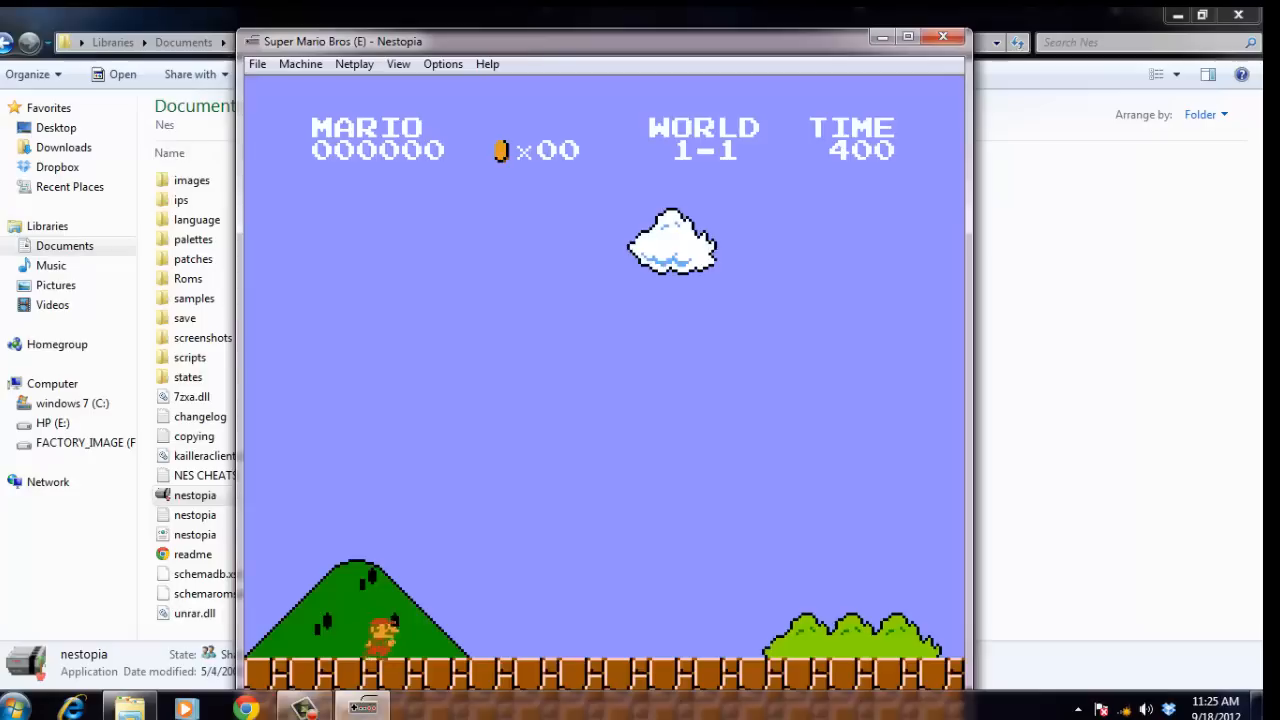
key("Right")
key("Right")
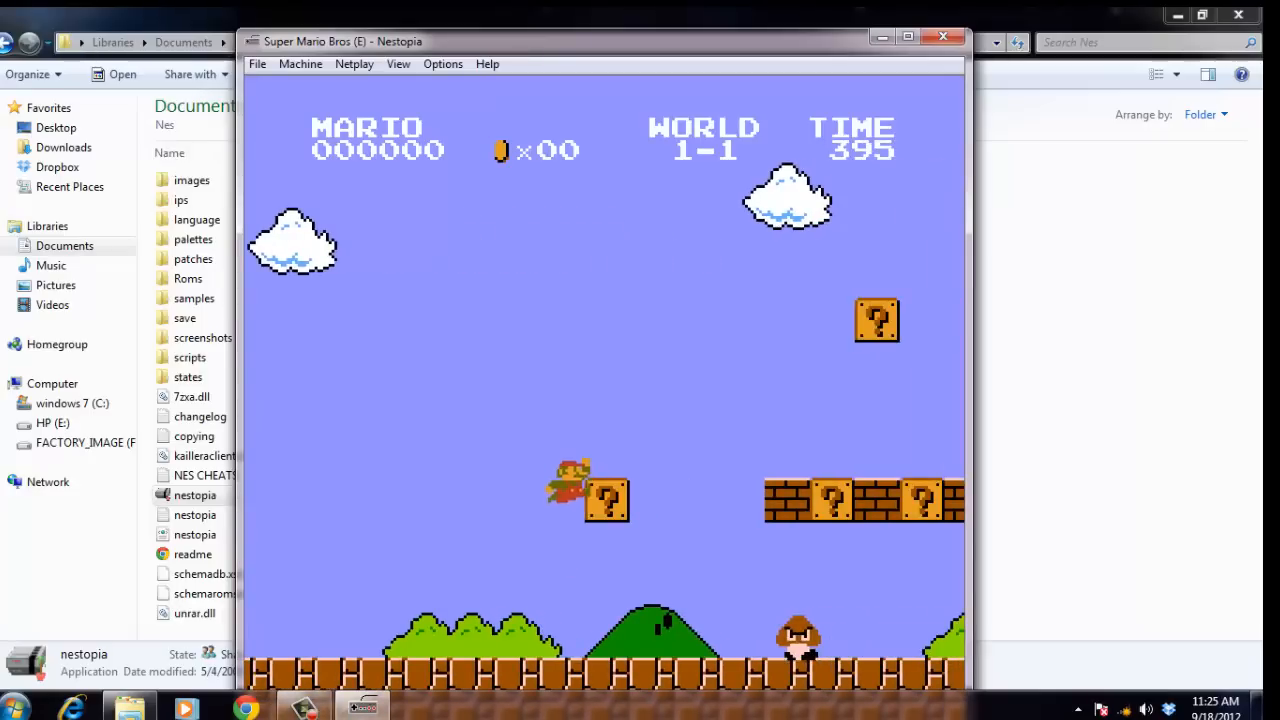
key("x")
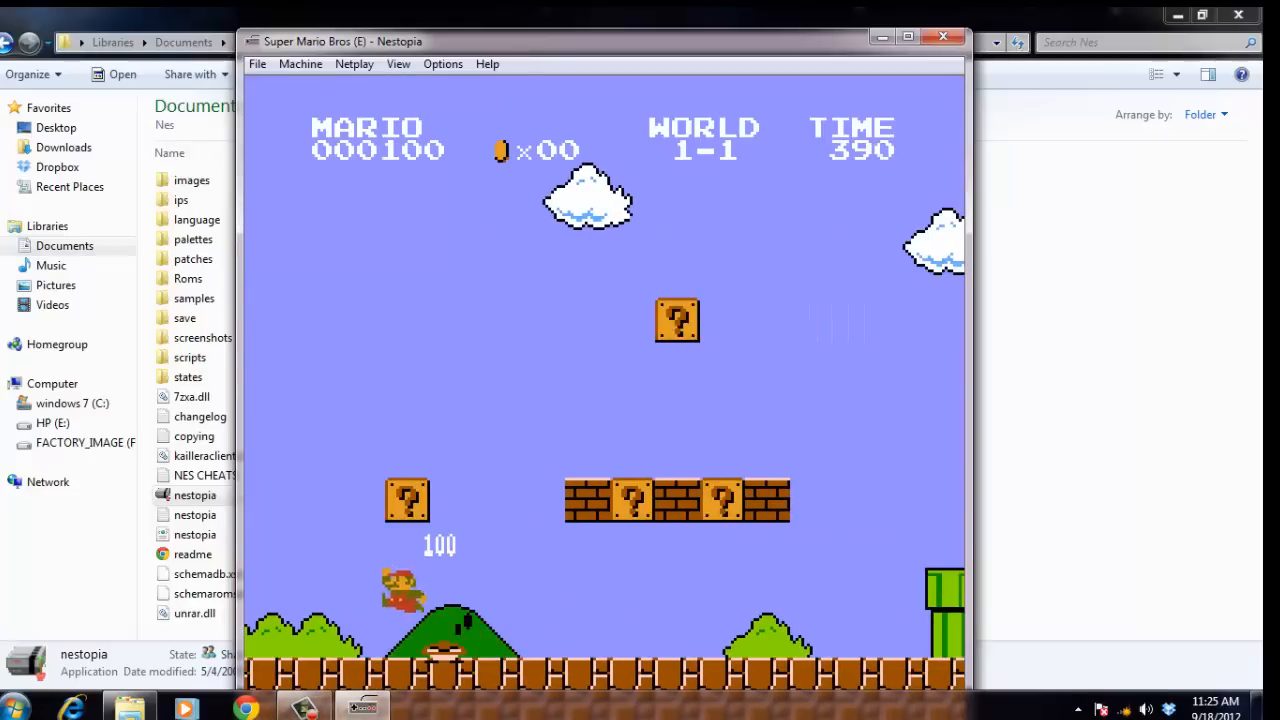
key("Right")
key("Right")
key("x")
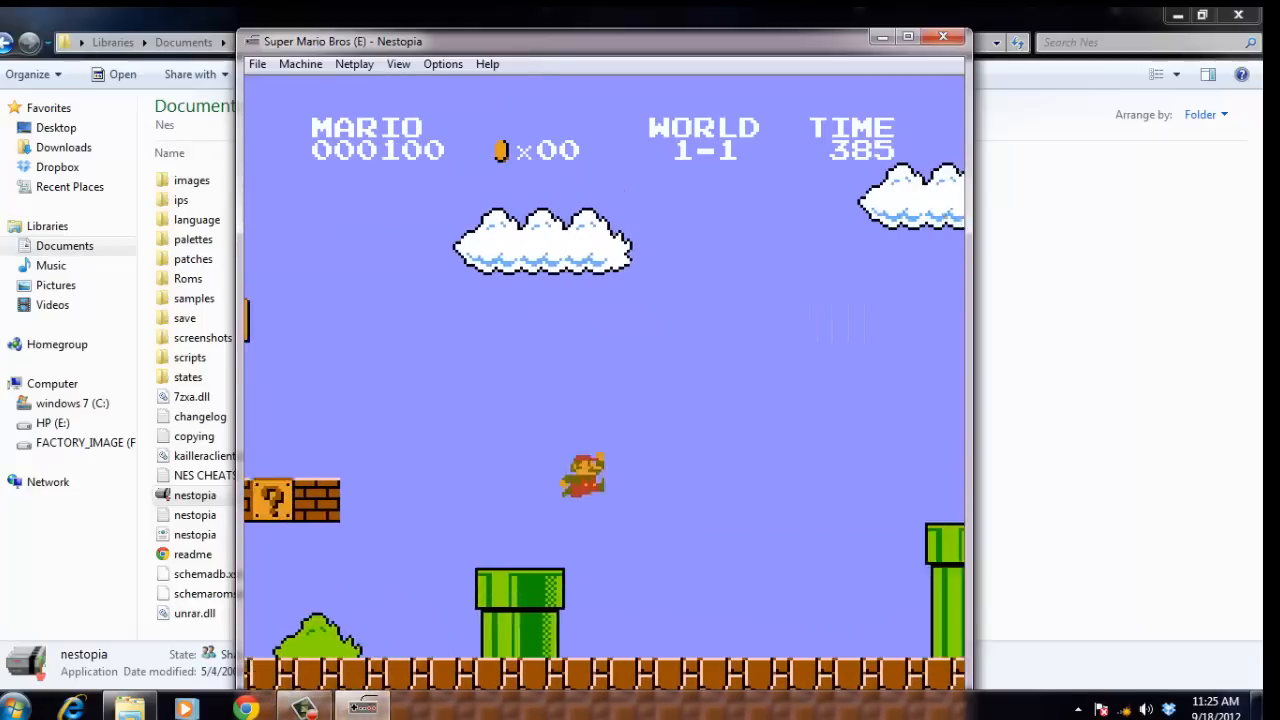
key("x")
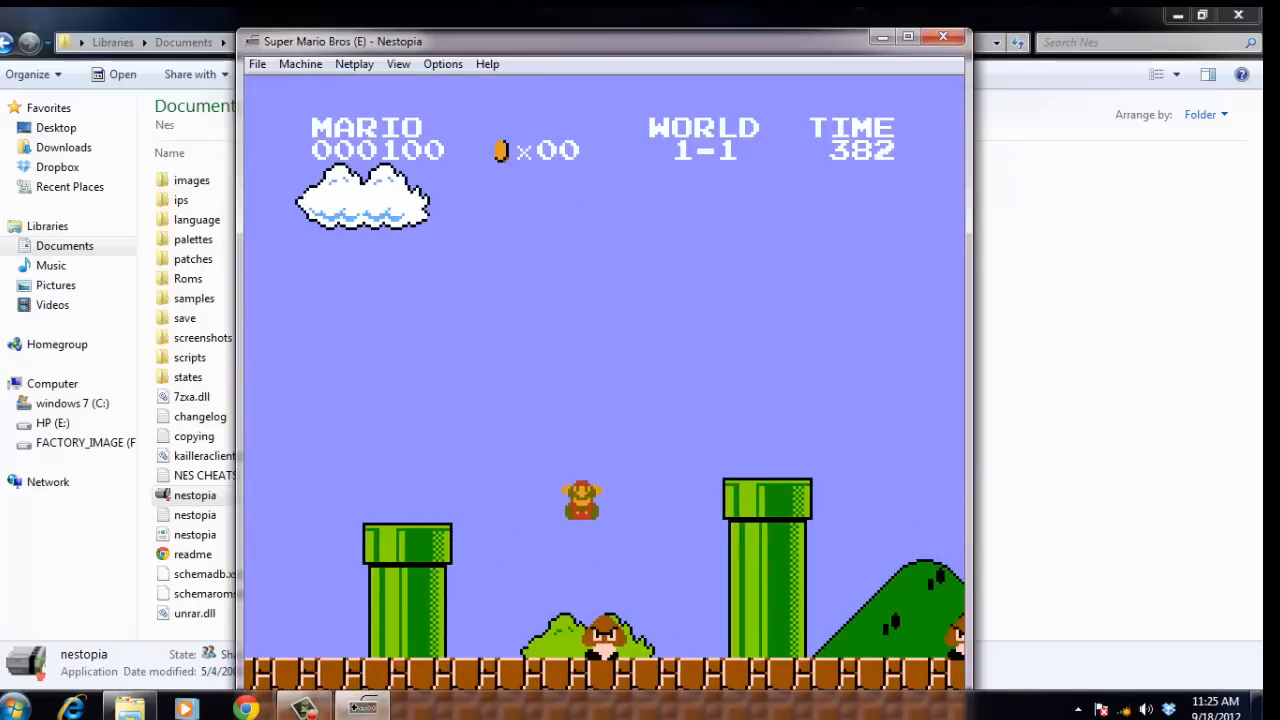